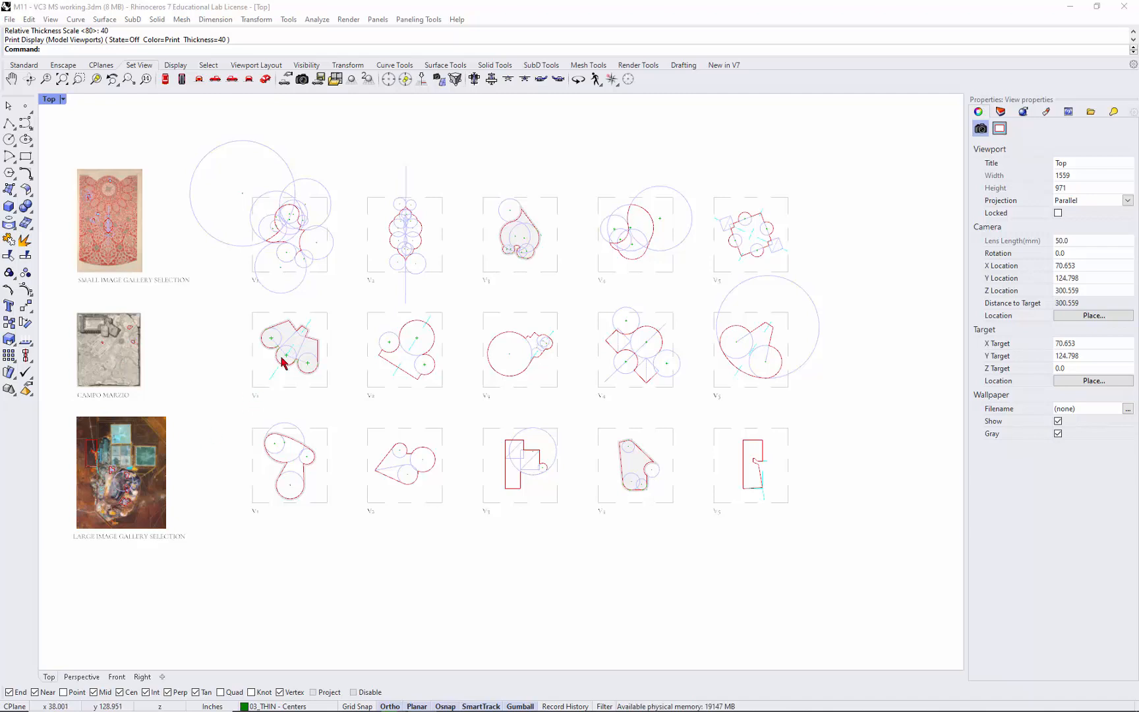
- Examine the grid of variation drawings and the traced geometry on the large gallery, Campo Marzio and small gallery images
scroll(282, 362, up, 4)
scroll(282, 361, up, 3)
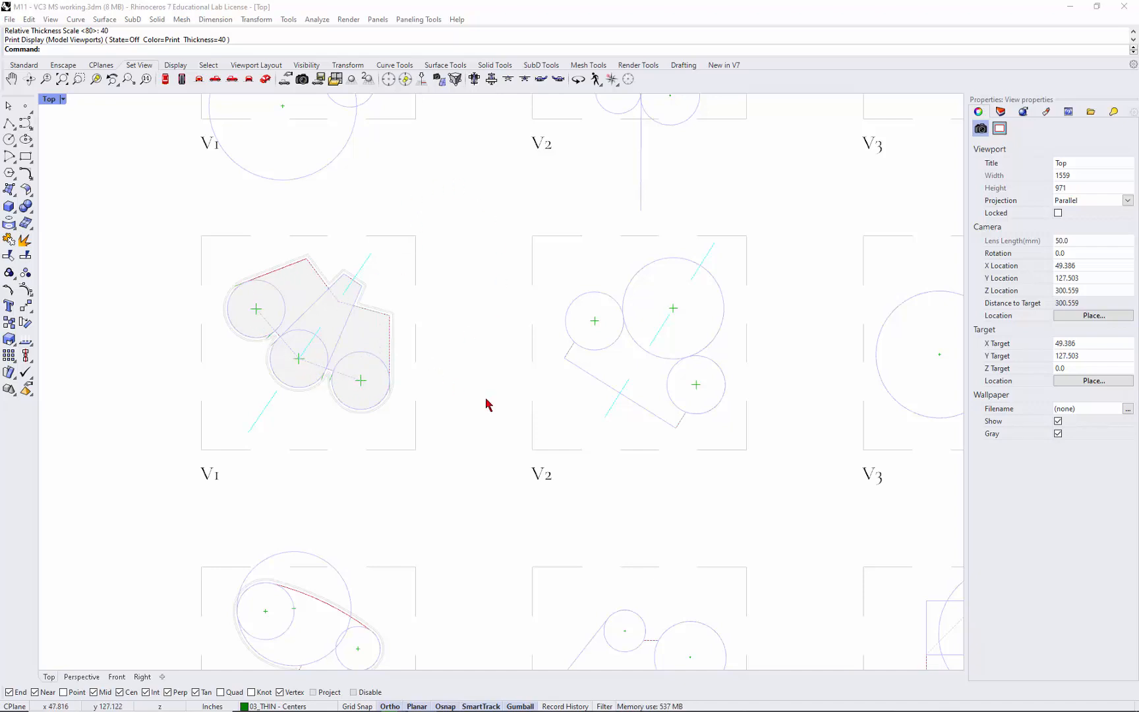
scroll(479, 390, down, 8)
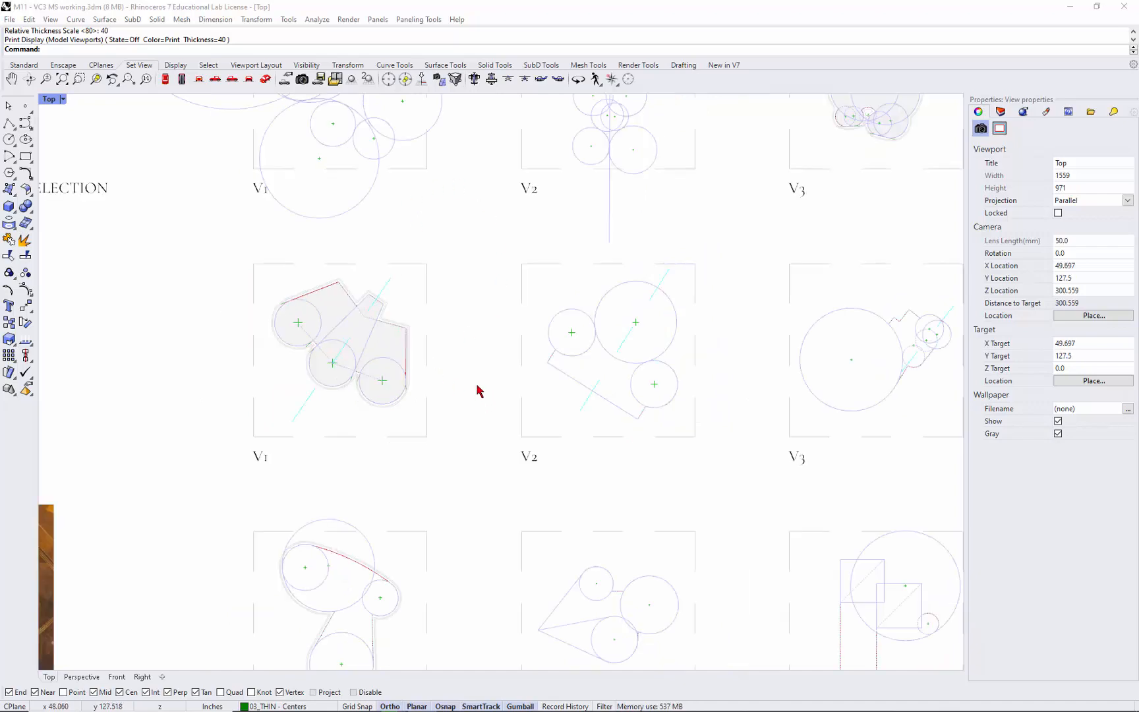
scroll(329, 477, up, 4)
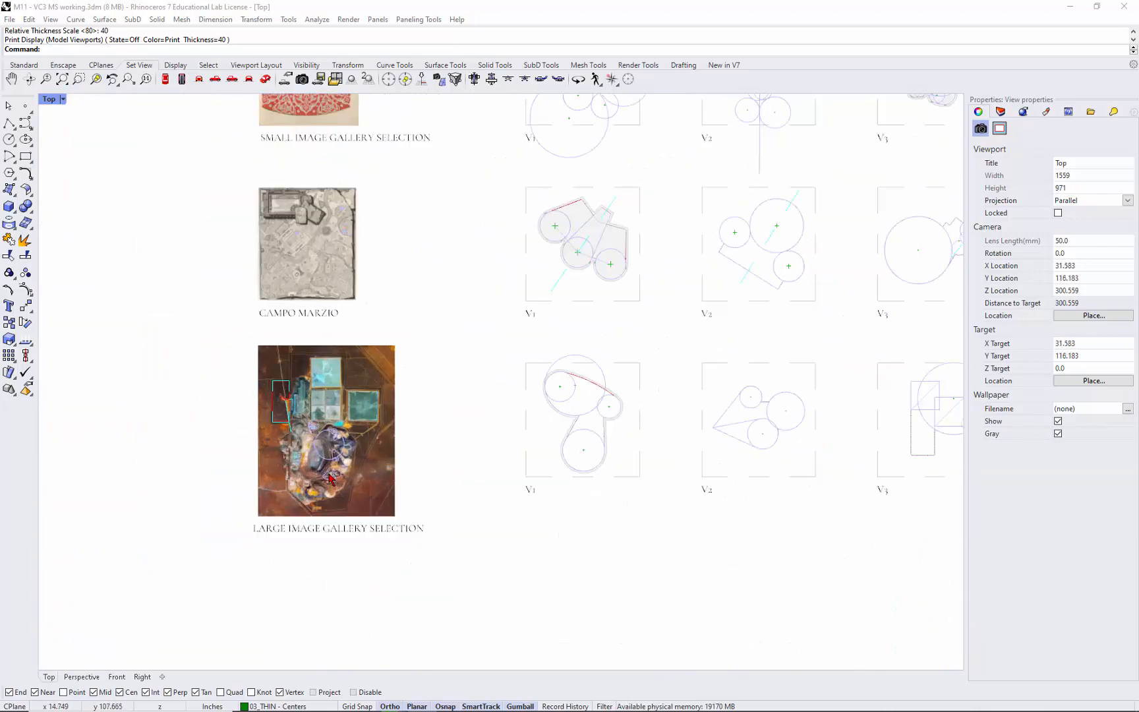
scroll(335, 475, up, 4)
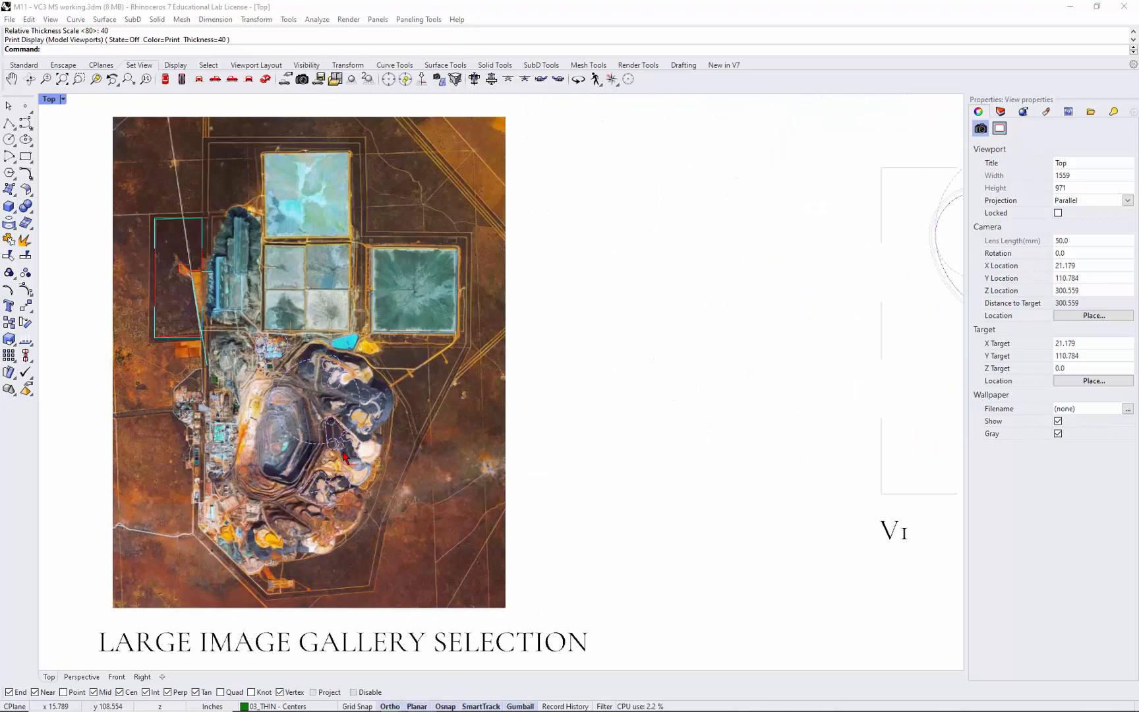
scroll(346, 455, down, 4)
scroll(335, 253, up, 4)
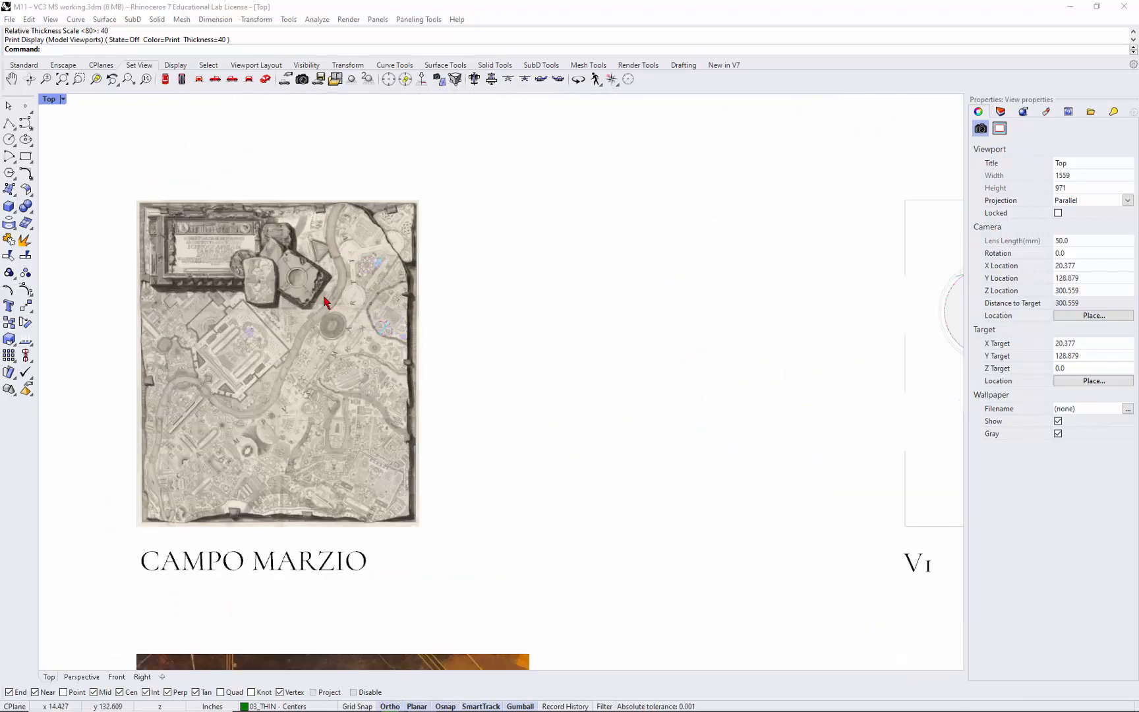
scroll(324, 302, up, 5)
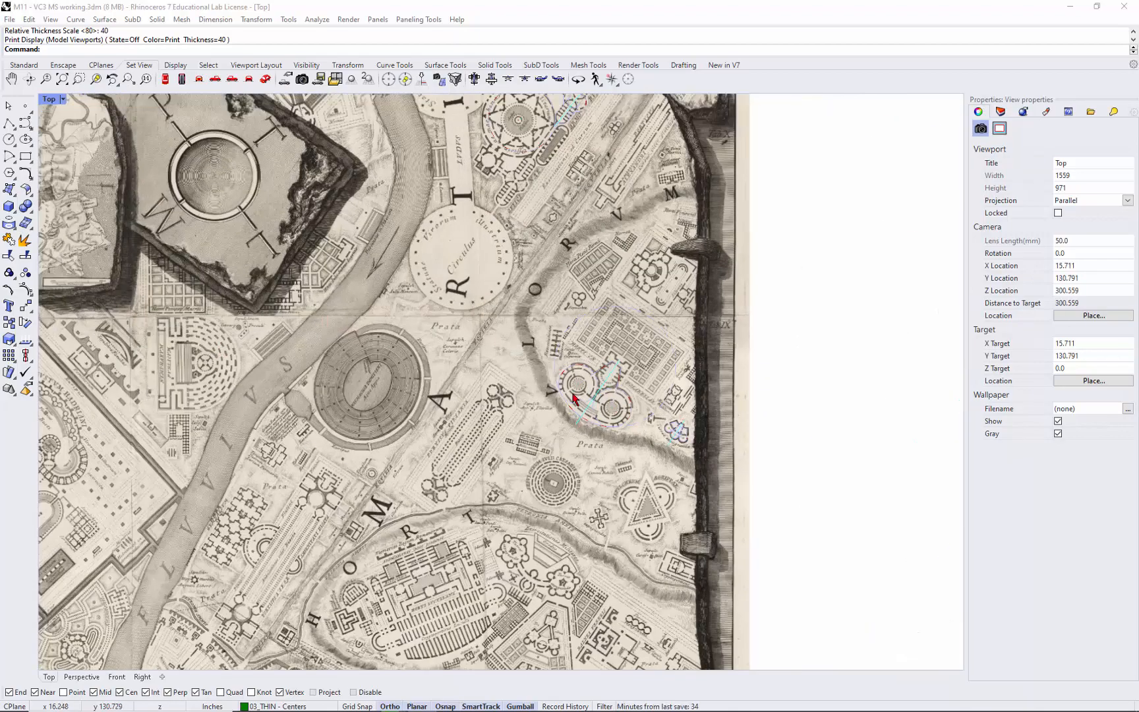
scroll(513, 420, down, 6)
scroll(466, 155, up, 7)
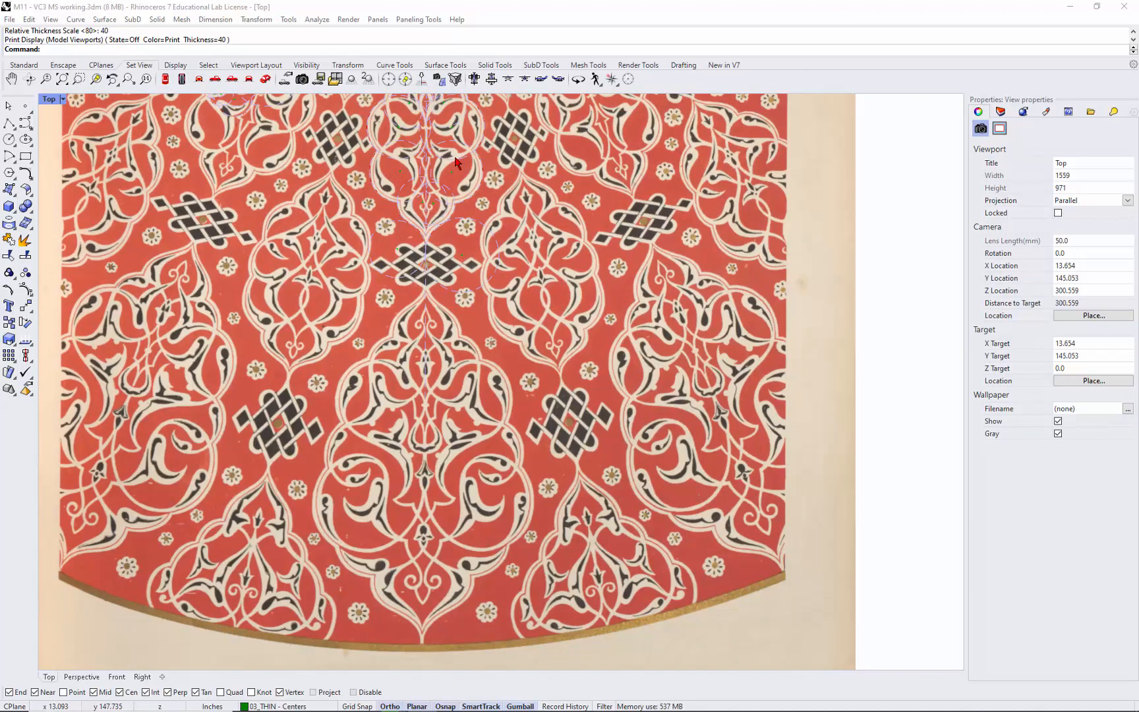
scroll(457, 161, down, 3)
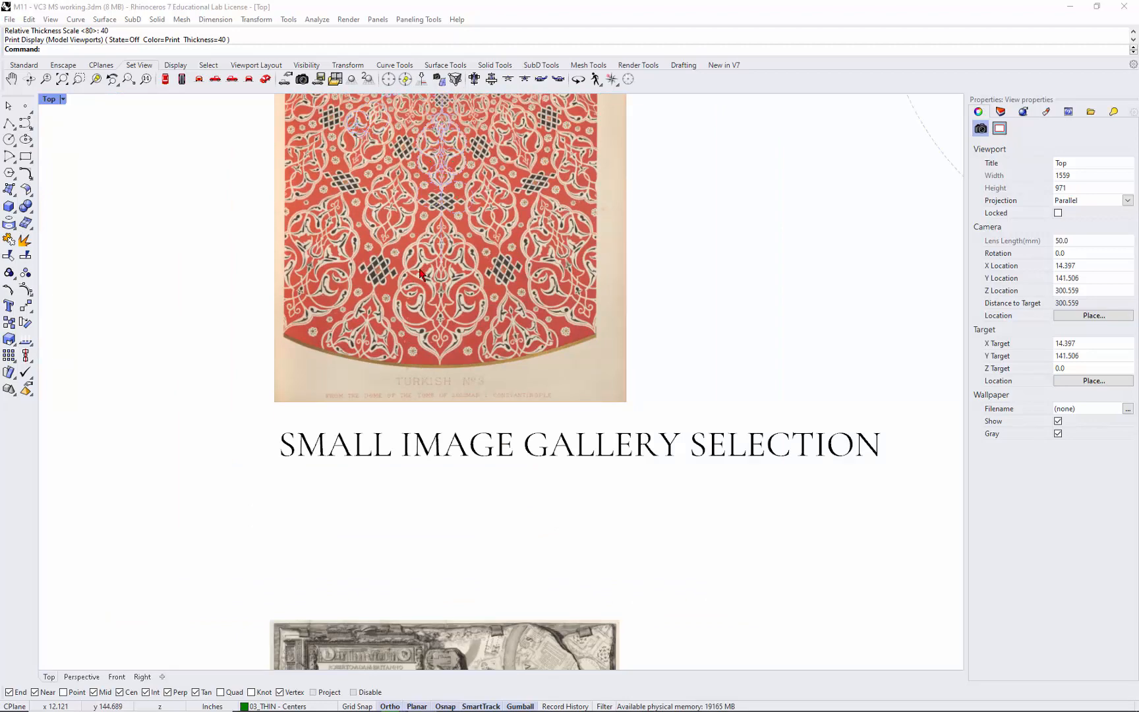
scroll(441, 315, down, 5)
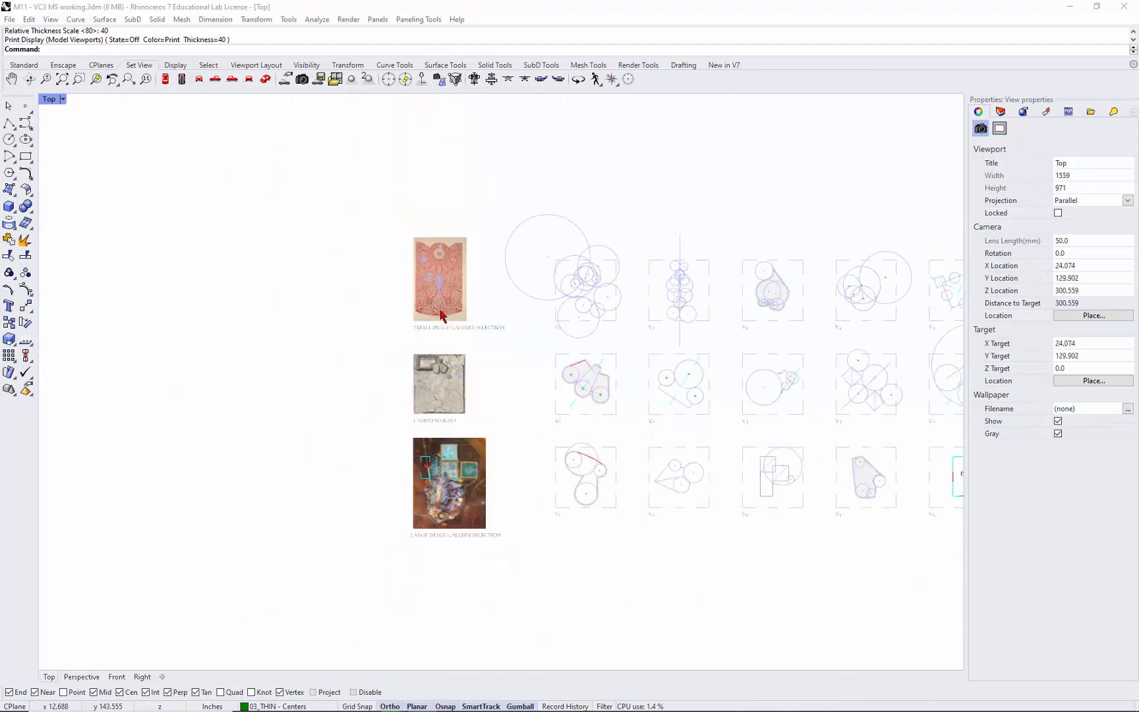
- Examine the circles and outlines traced over the mine area of the large gallery selection image
scroll(433, 499, up, 5)
scroll(516, 559, up, 3)
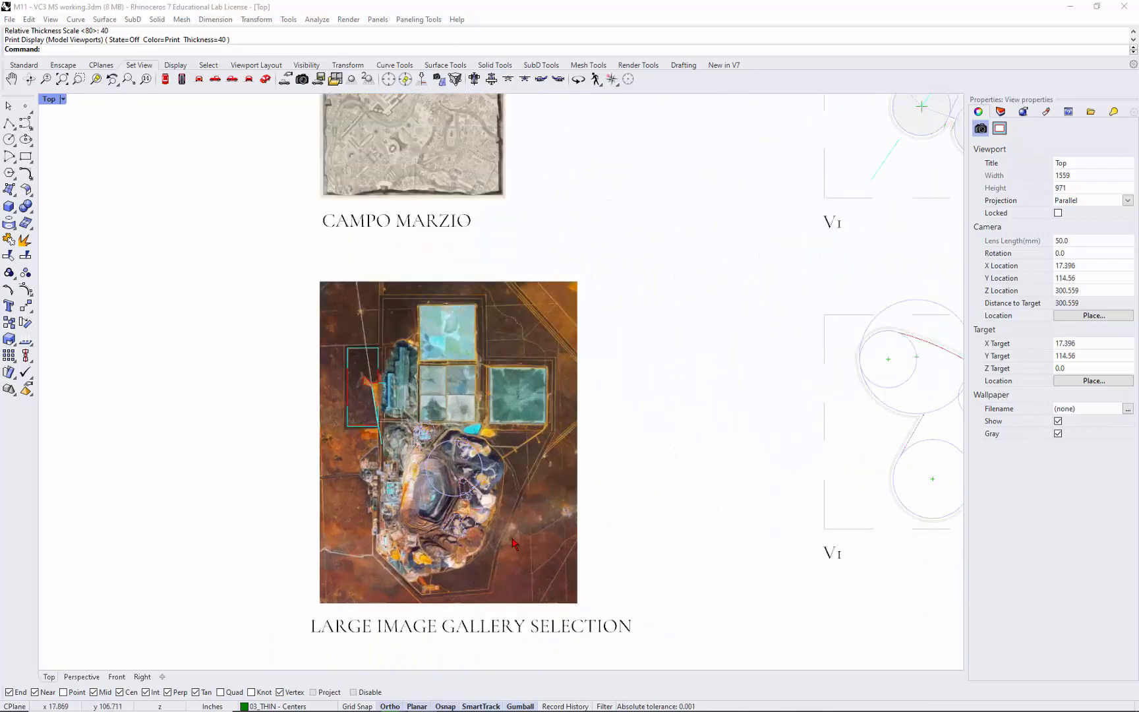
scroll(482, 499, up, 10)
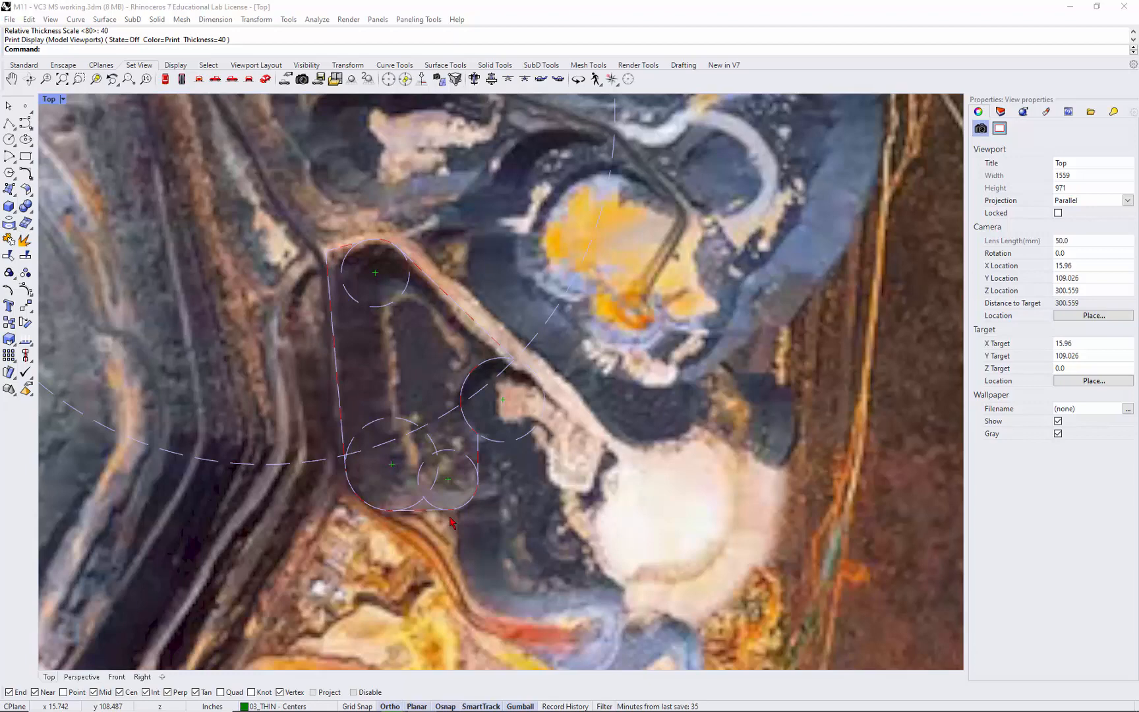
scroll(452, 522, down, 8)
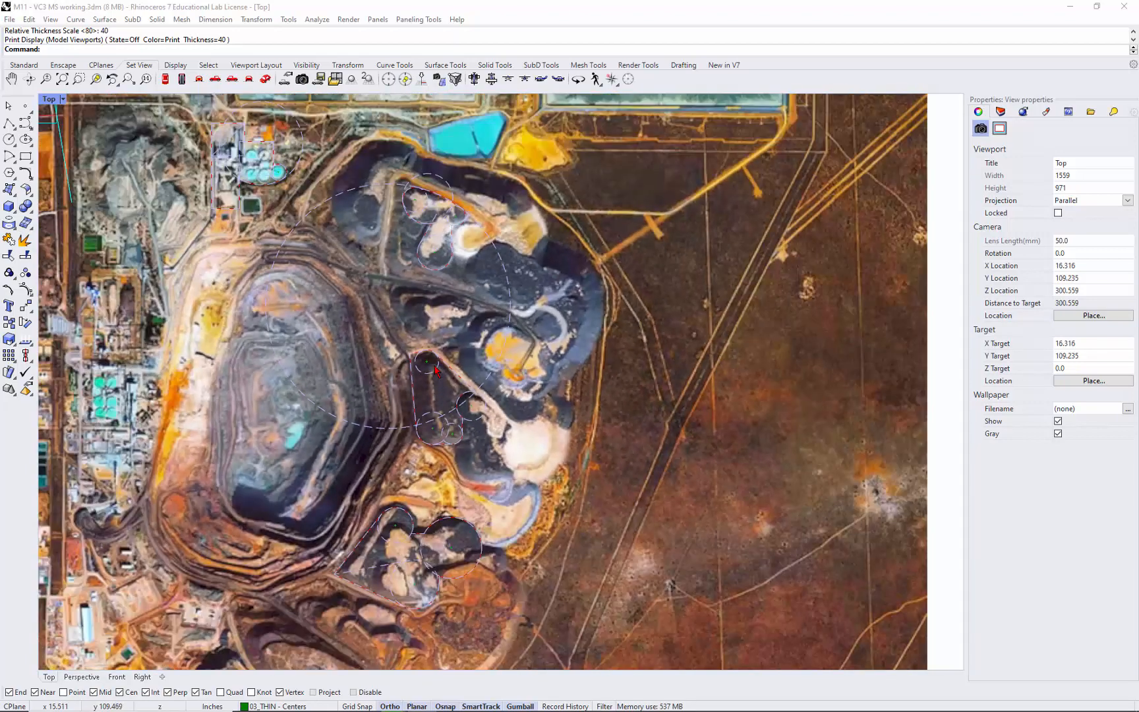
scroll(435, 370, down, 3)
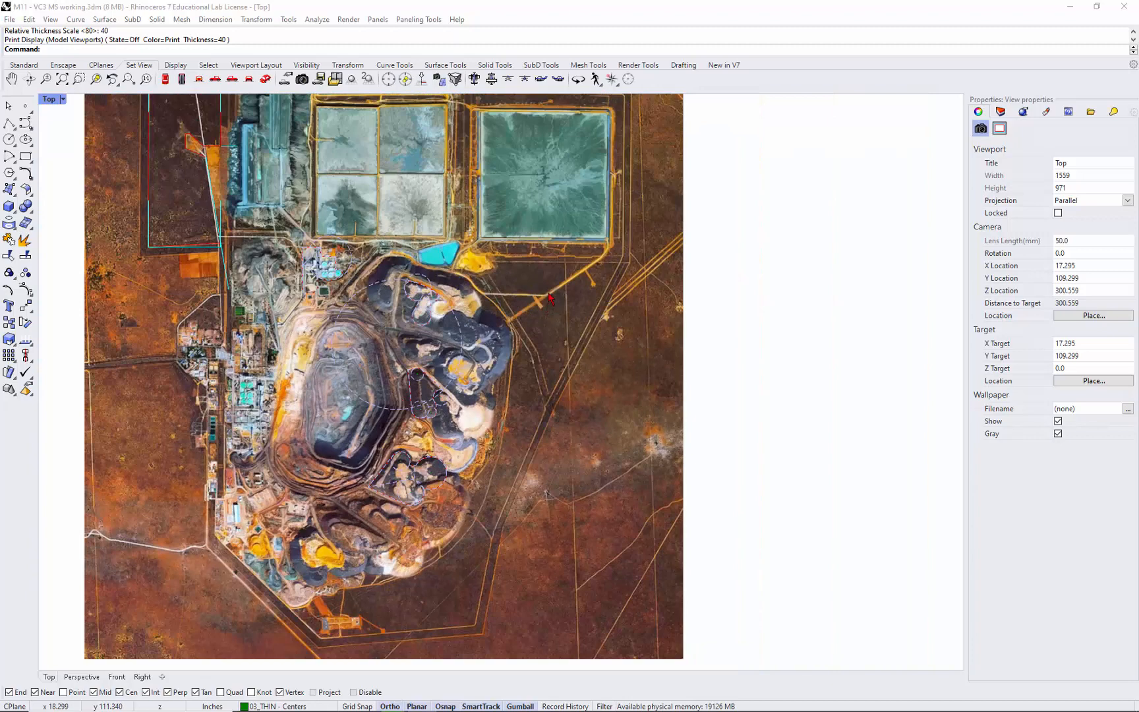
scroll(540, 334, down, 1)
scroll(556, 215, up, 1)
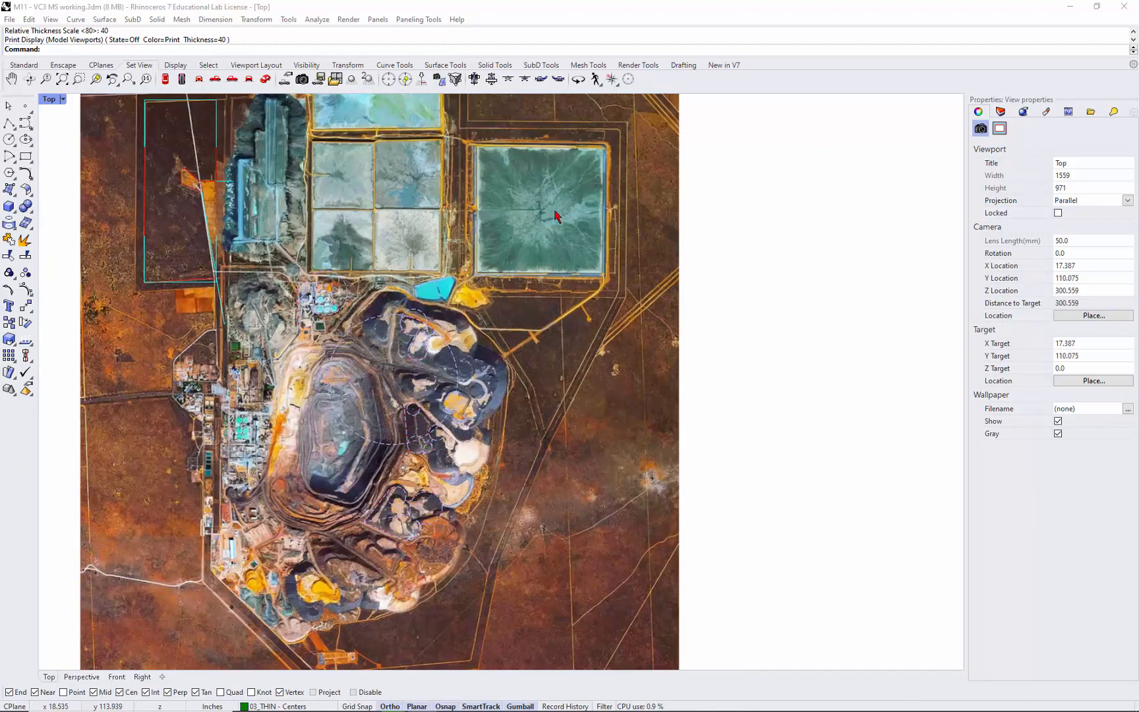
scroll(557, 215, up, 1)
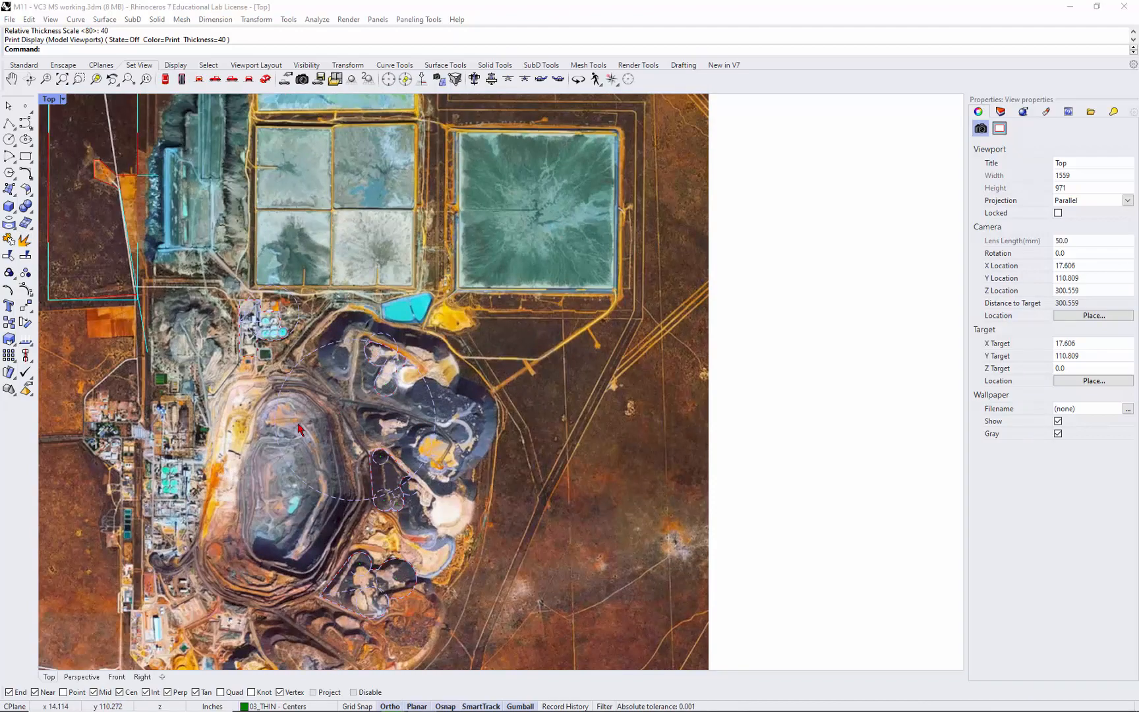
scroll(398, 507, up, 1)
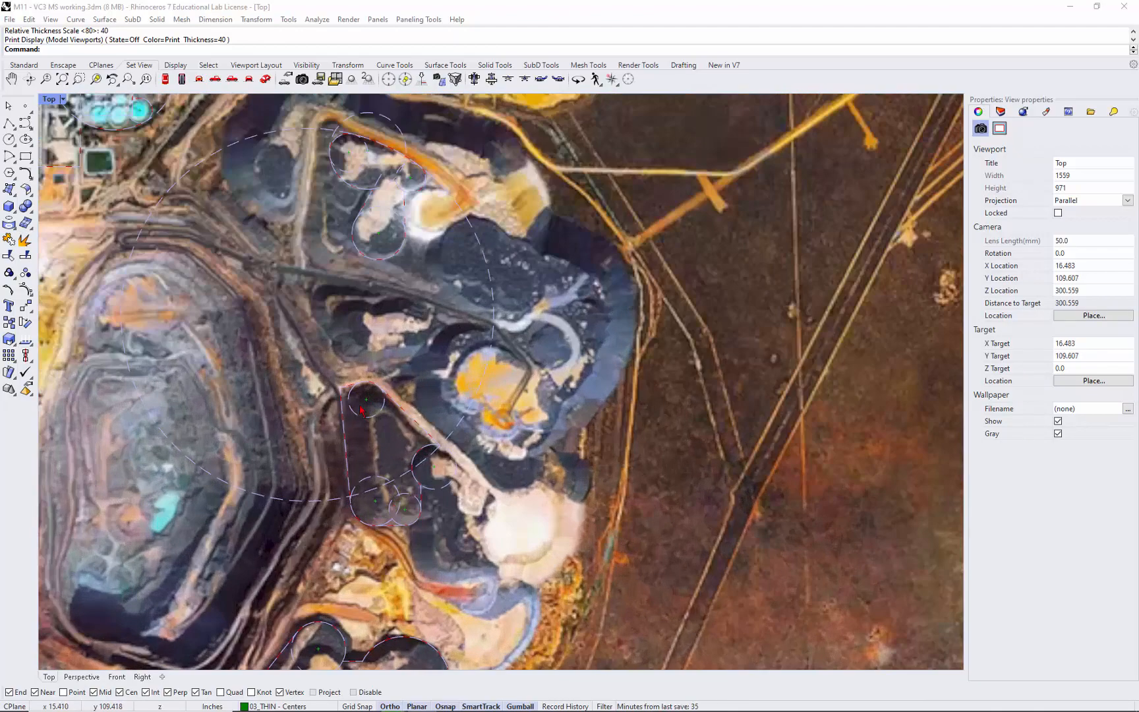
scroll(377, 434, down, 5)
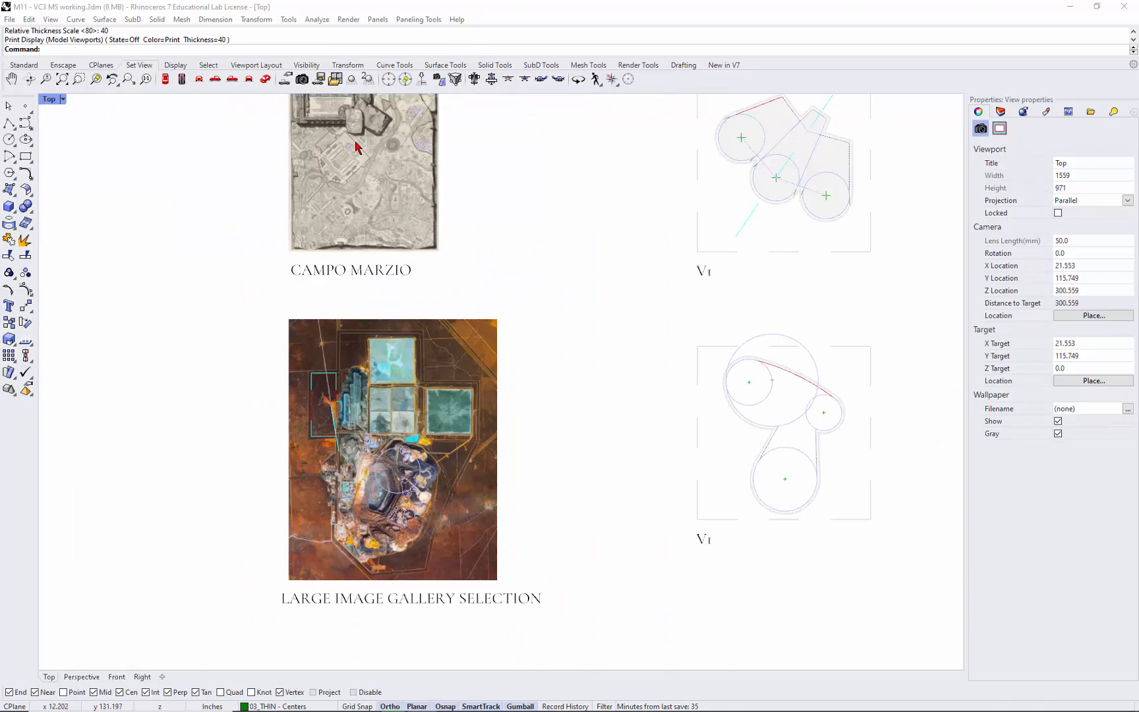
- Select the Campo Marzio map image and set its picture material transparency to 47%
scroll(356, 146, up, 8)
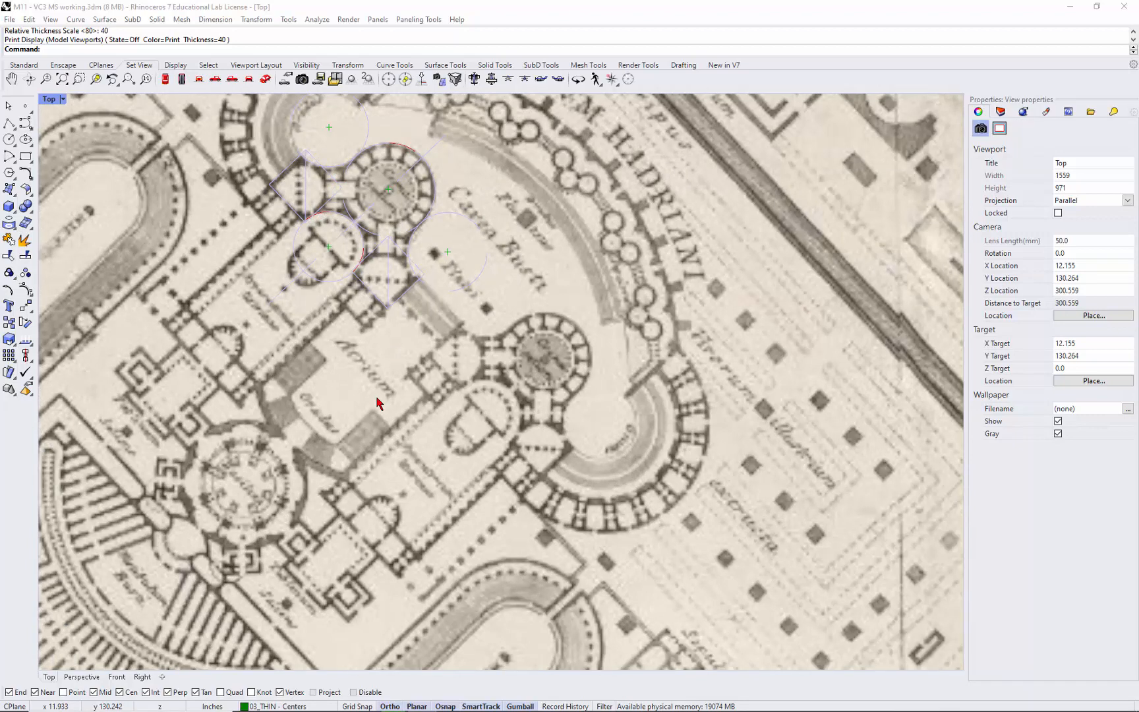
click(394, 383)
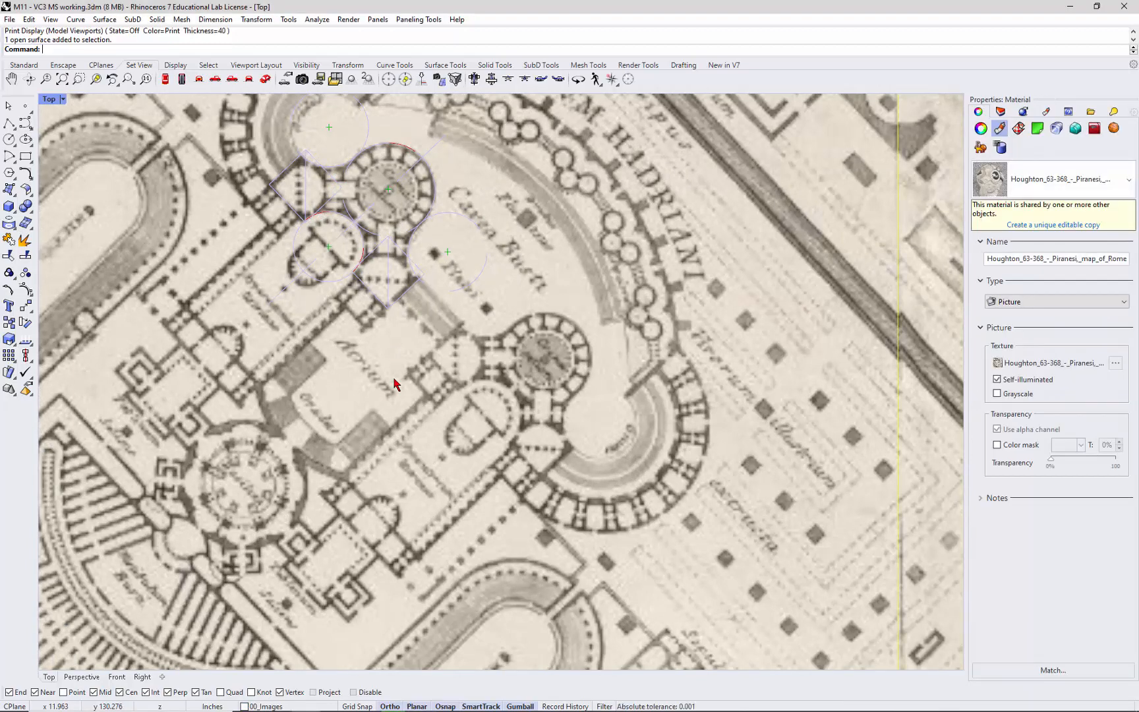
click(986, 130)
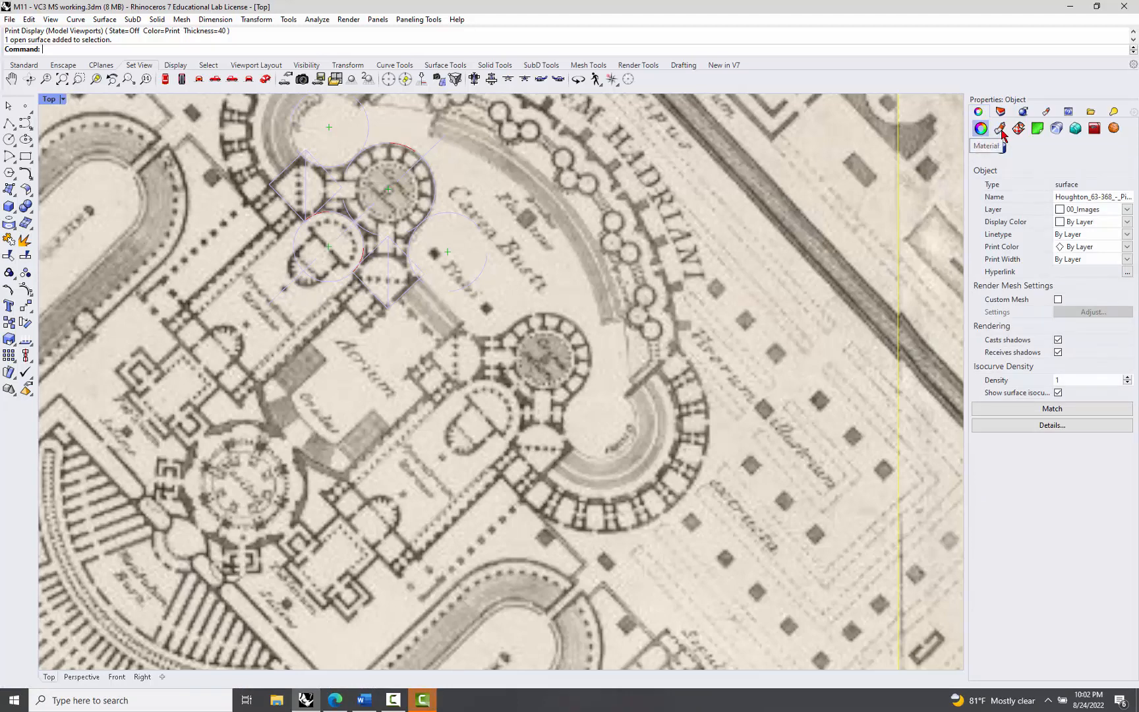
click(1001, 129)
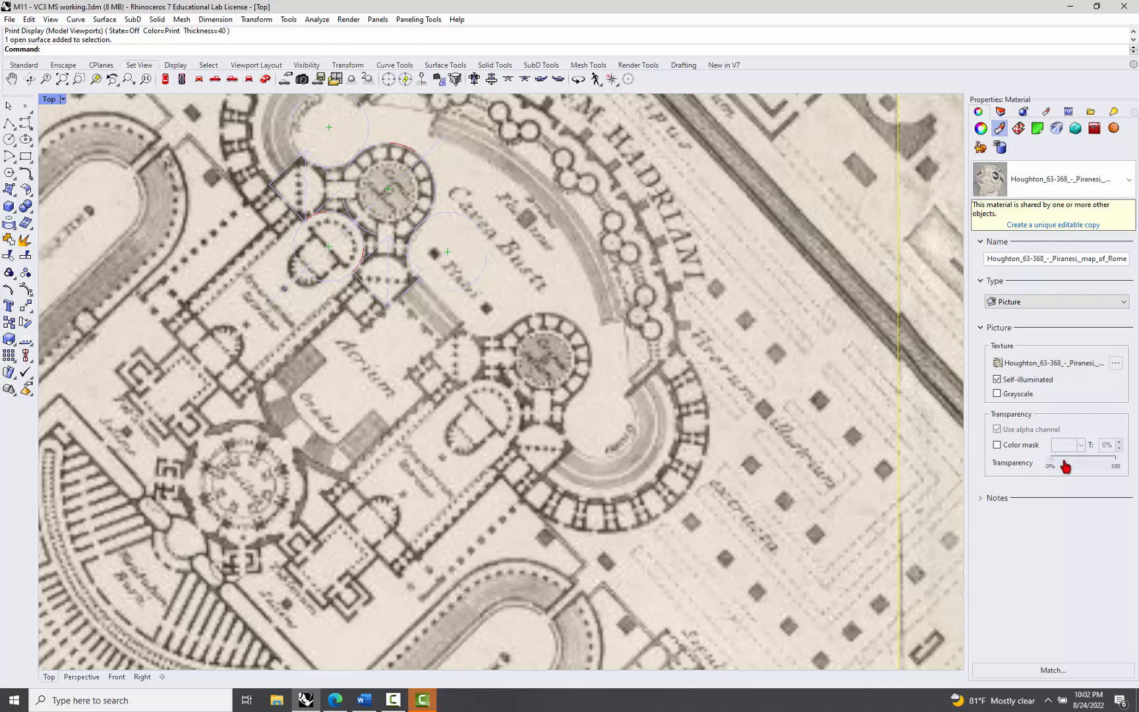
drag(1064, 466, 1083, 466)
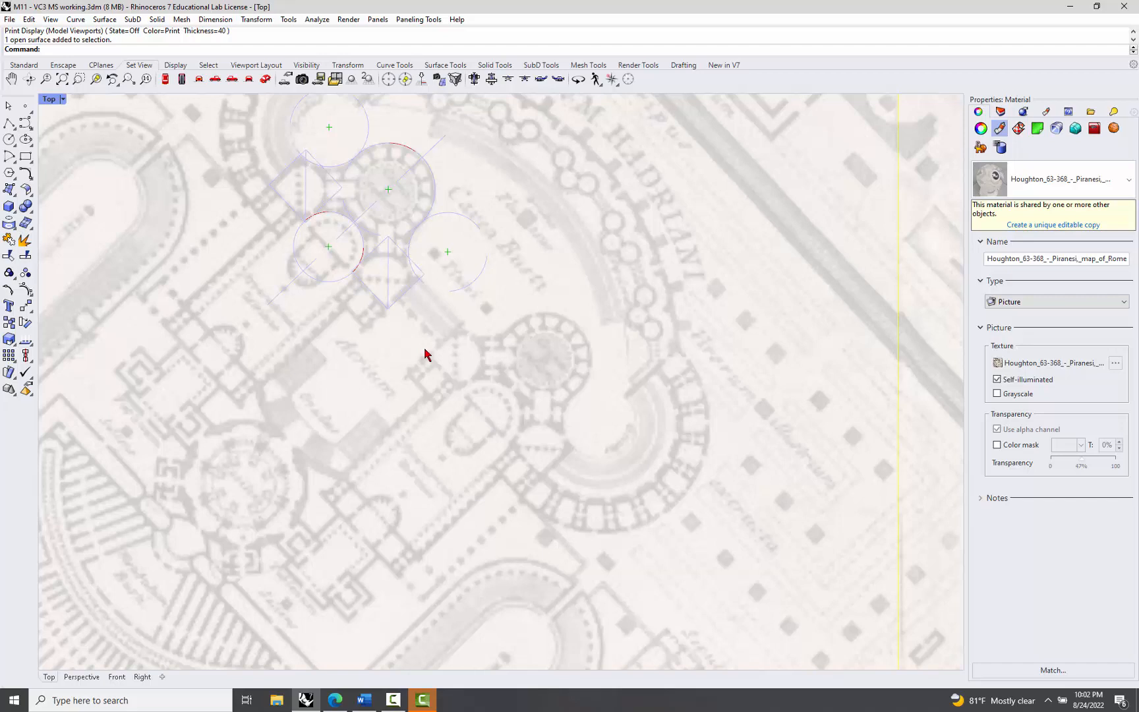
scroll(425, 354, down, 3)
scroll(382, 206, up, 3)
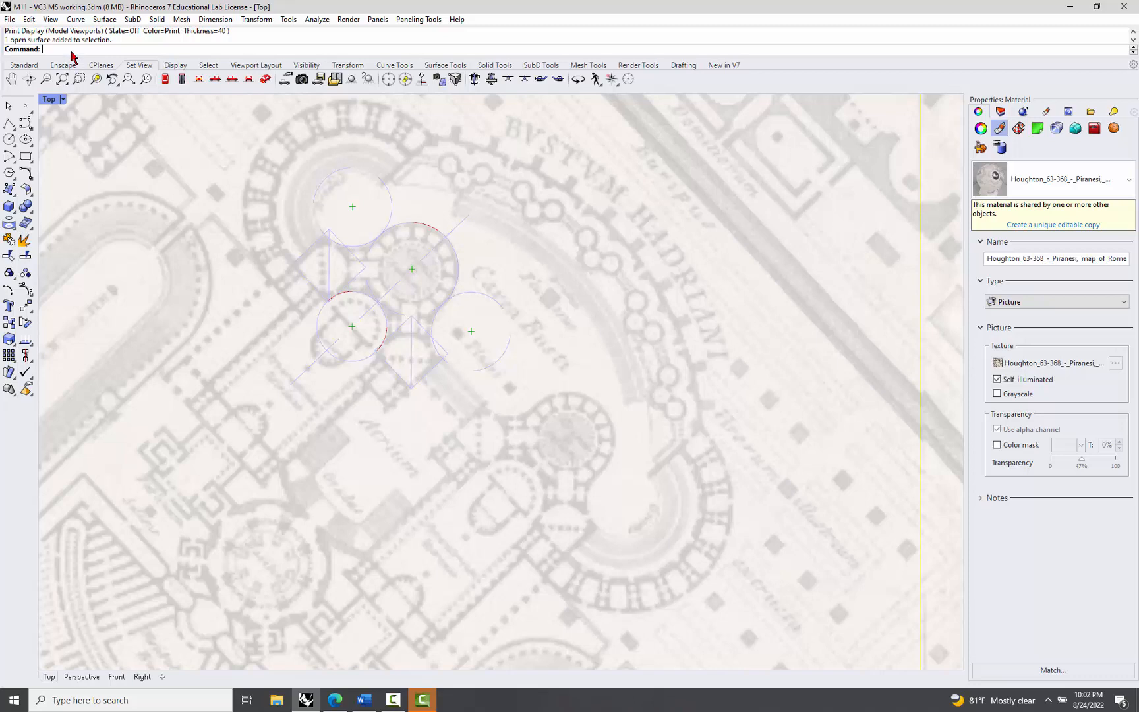
- Run PrintDisplay for the model viewports and set its state to On
text(PrintDisplay)
key(Return)
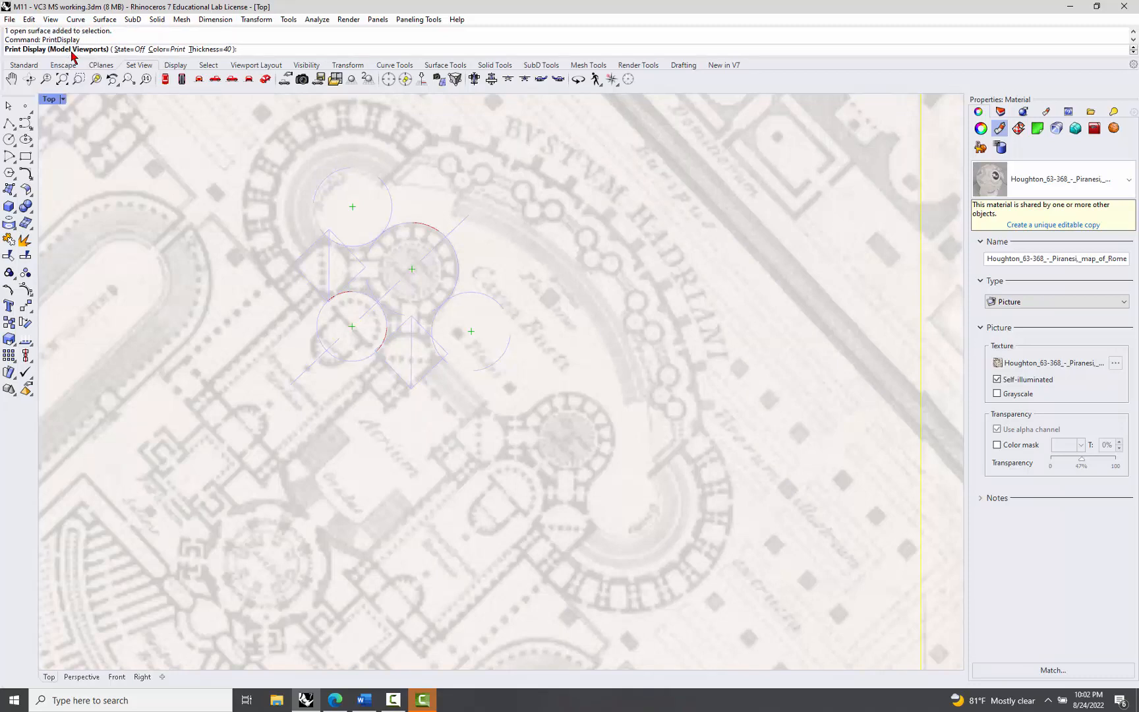
click(122, 49)
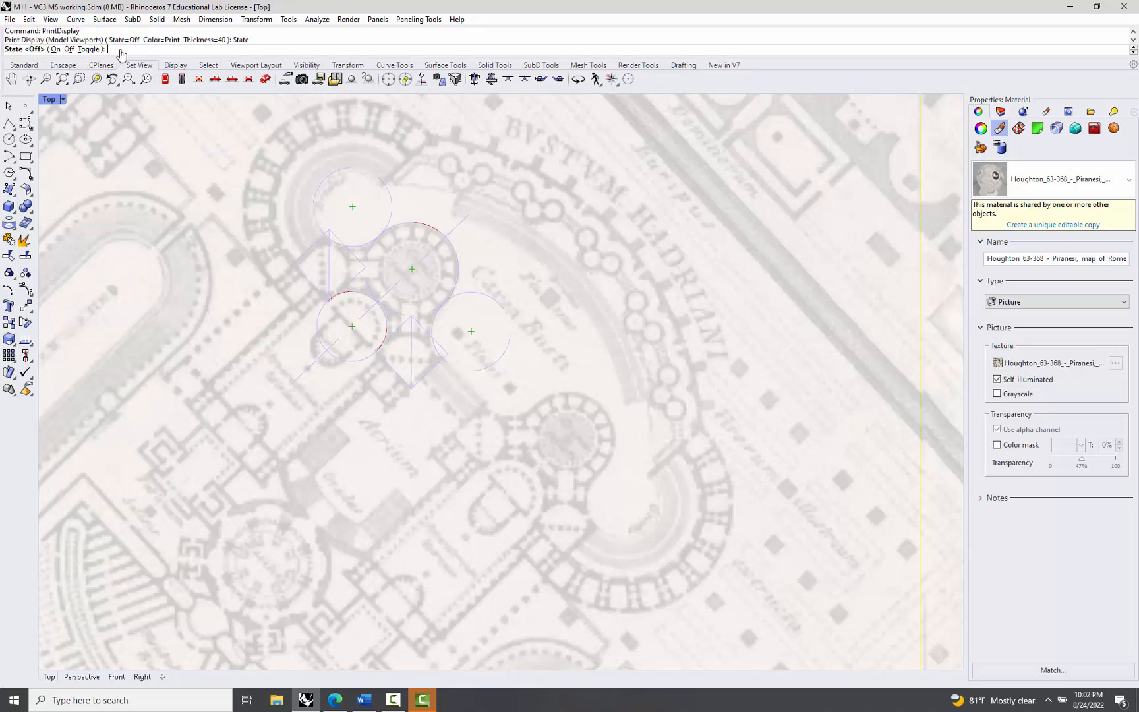
click(55, 49)
scroll(385, 257, up, 4)
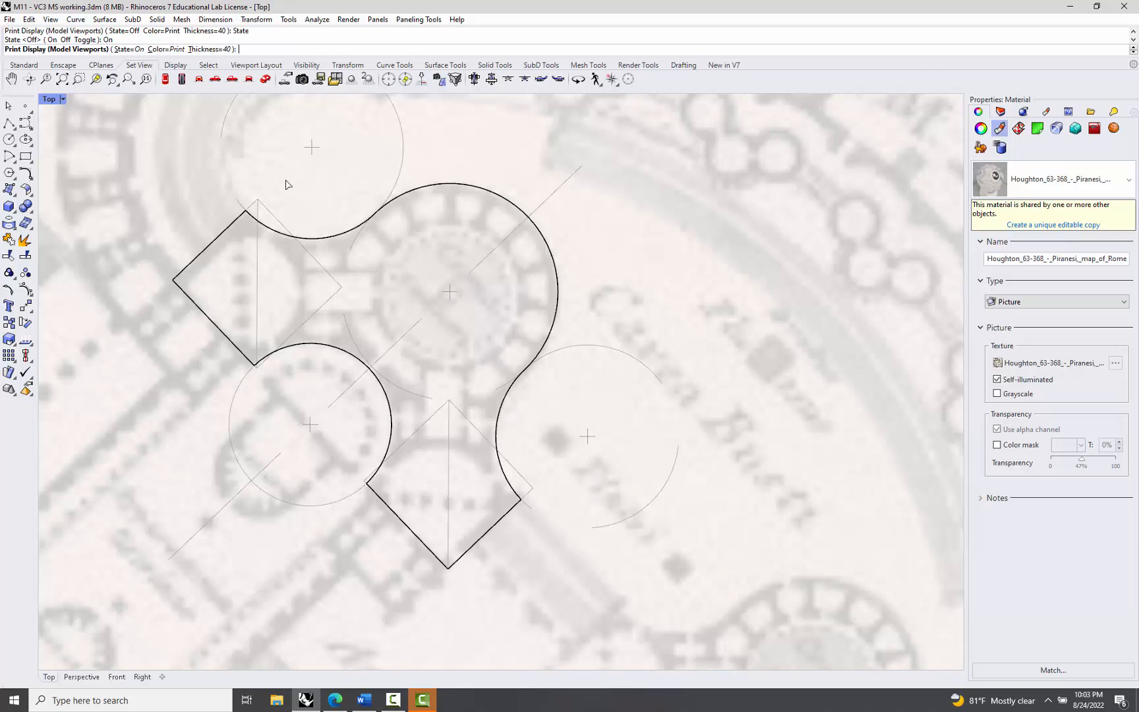
- Set the print display color to Display and the relative thickness scale to 80, and check the traced lineweights
click(160, 50)
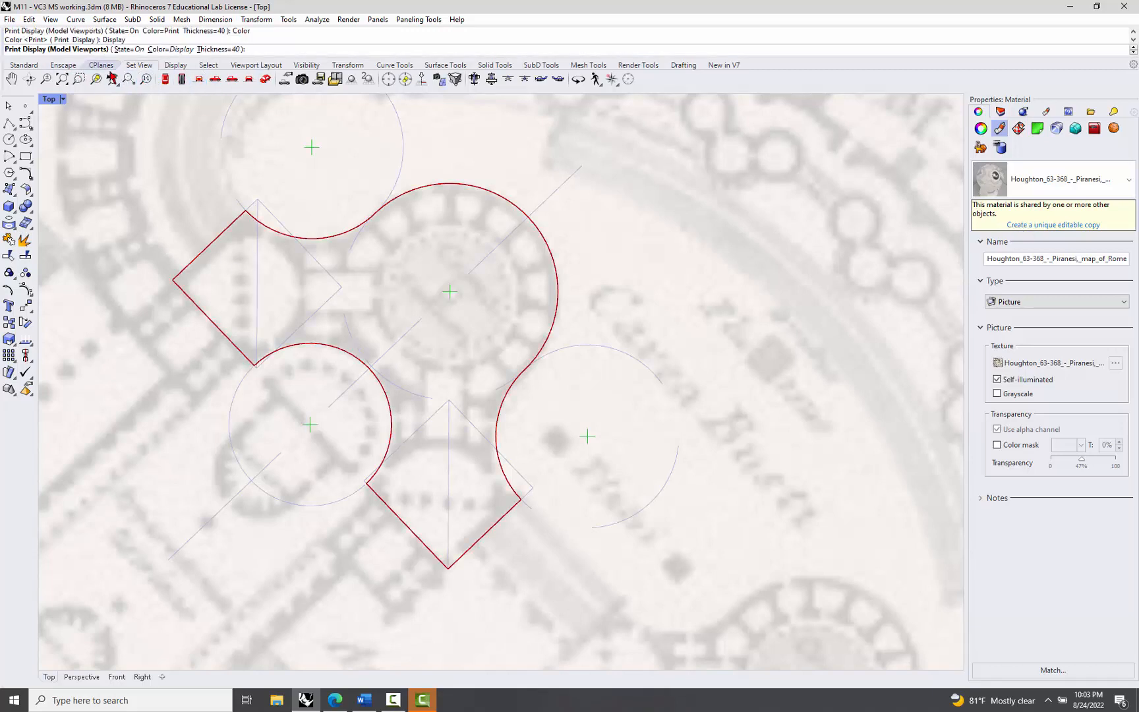
click(209, 50)
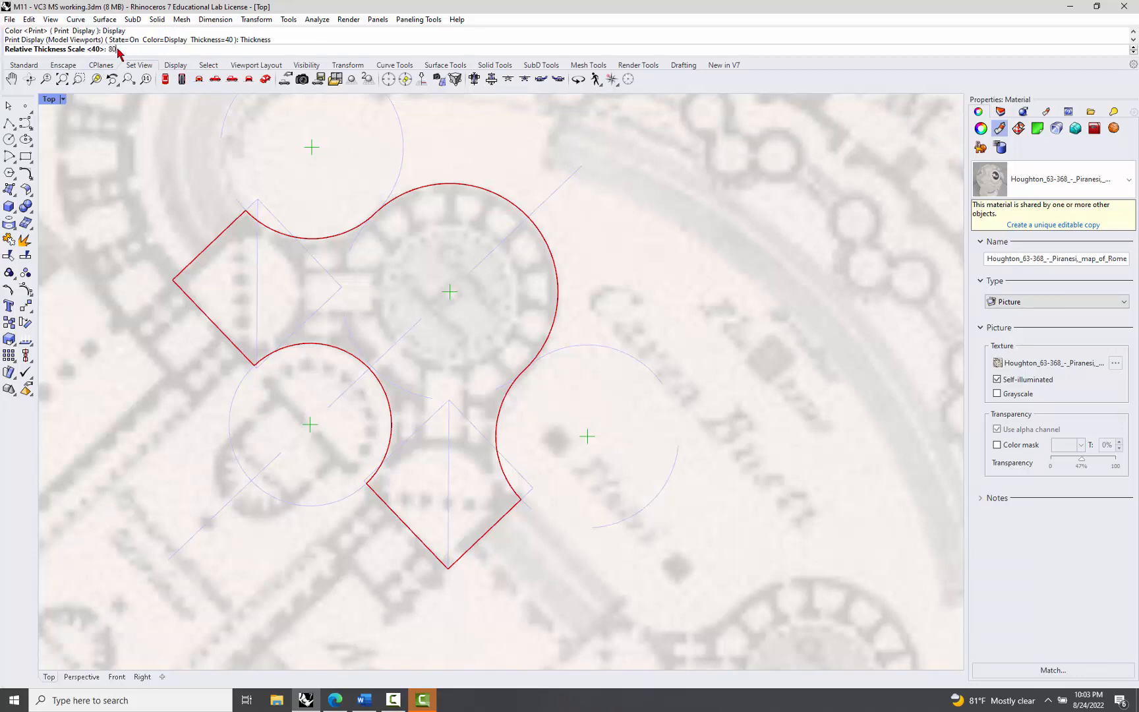
key(Return)
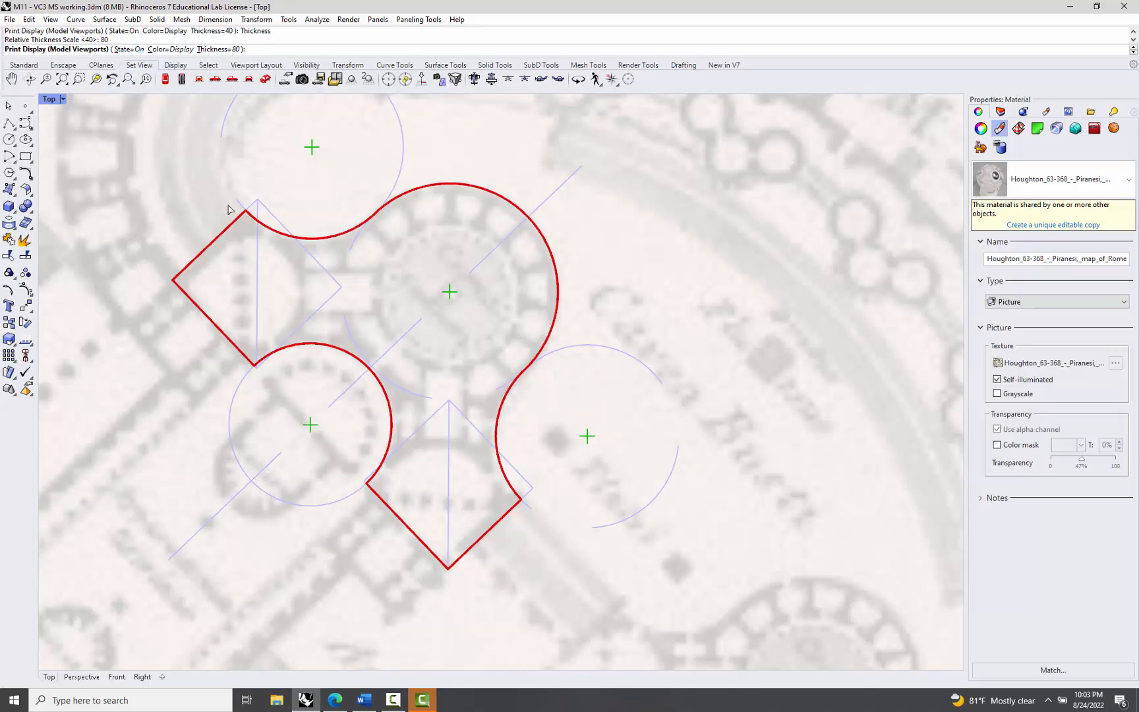
scroll(228, 209, down, 5)
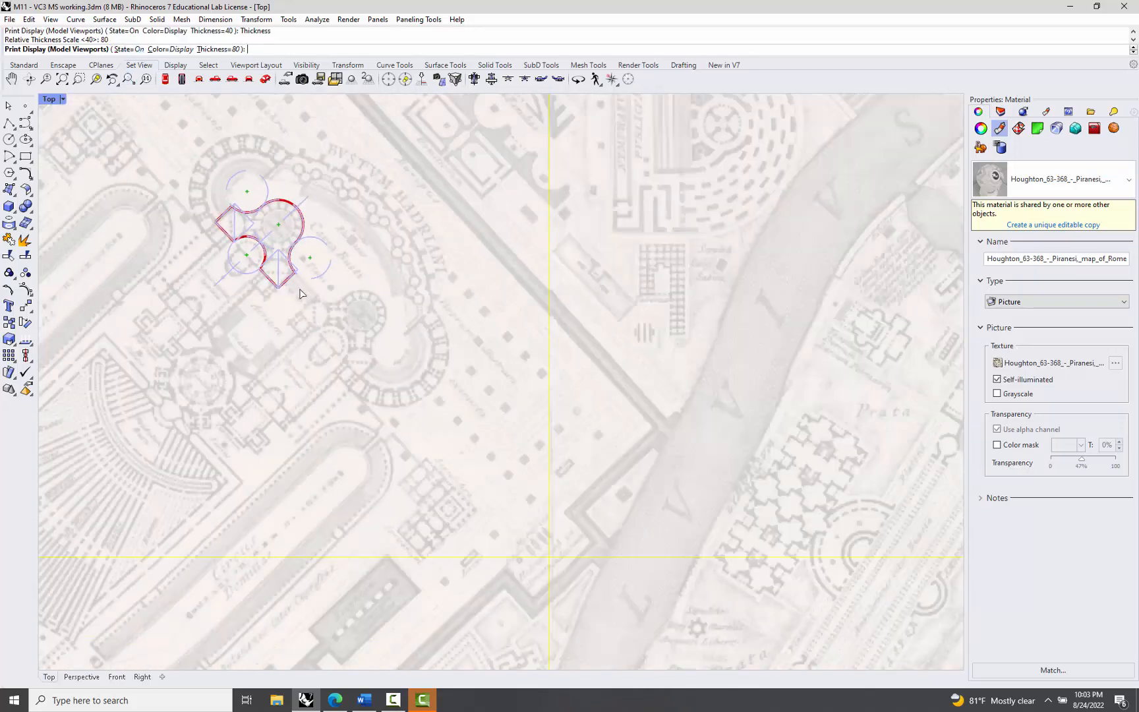
scroll(295, 243, up, 6)
scroll(294, 244, down, 5)
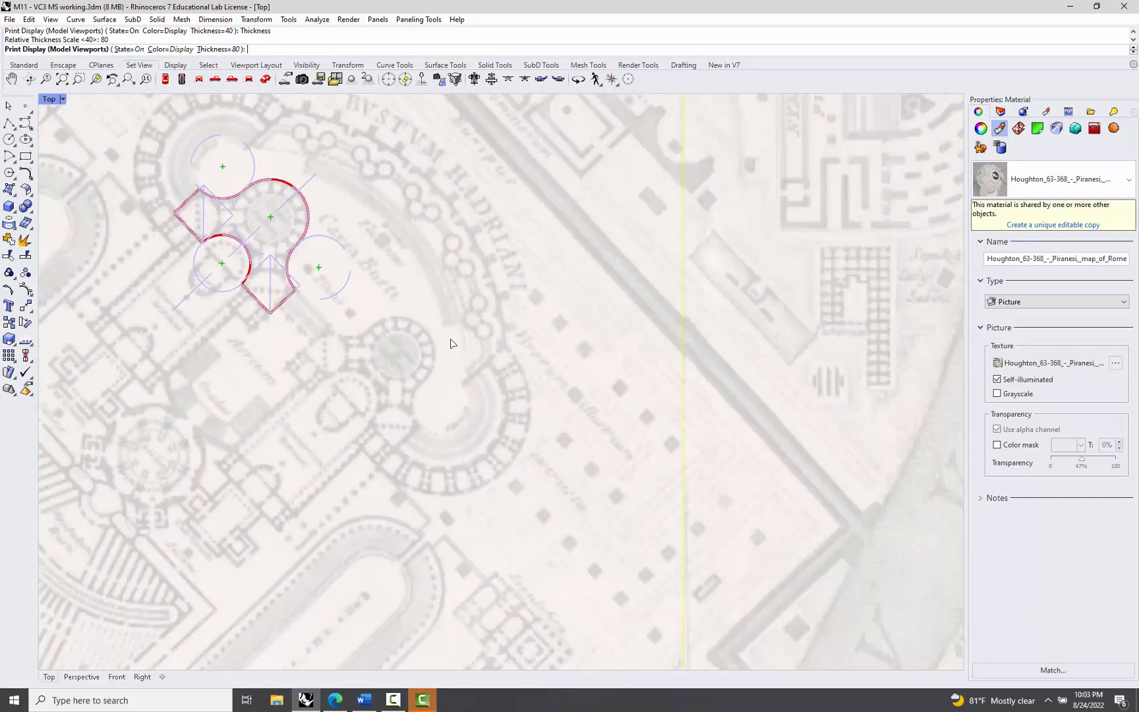
scroll(452, 339, down, 5)
scroll(448, 256, up, 2)
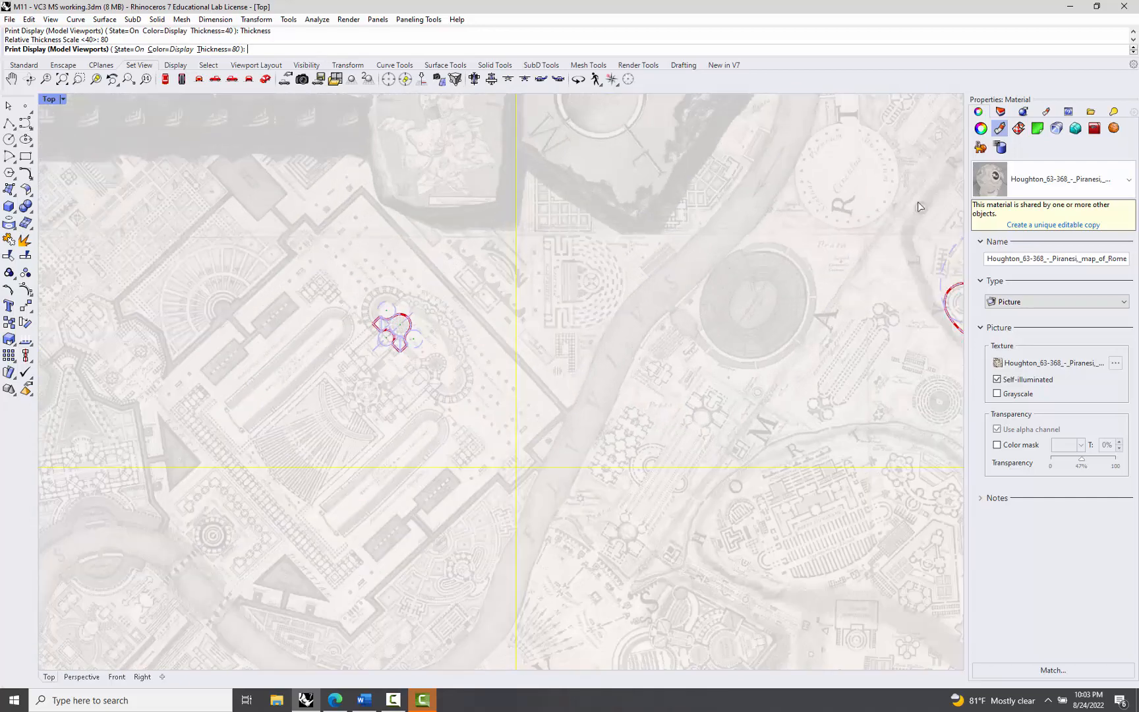
- Set the Campo Marzio map image's transparency to 0% and inspect the traced outline over it
scroll(383, 382, down, 6)
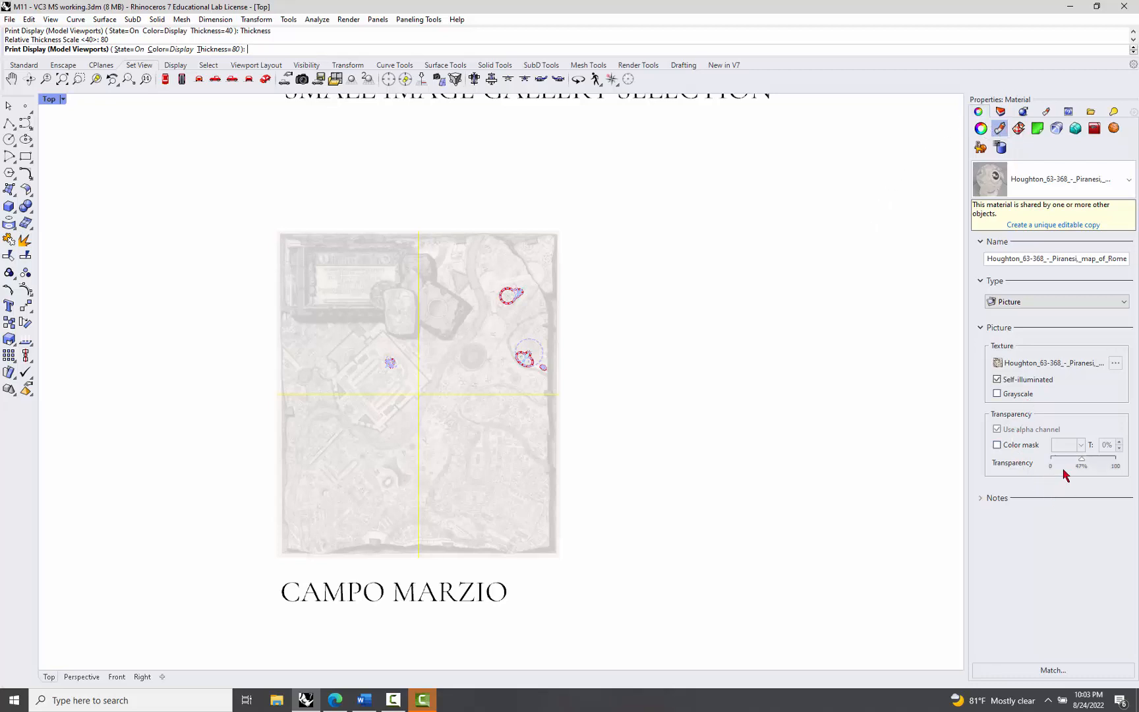
drag(1078, 466, 1047, 466)
scroll(427, 367, up, 15)
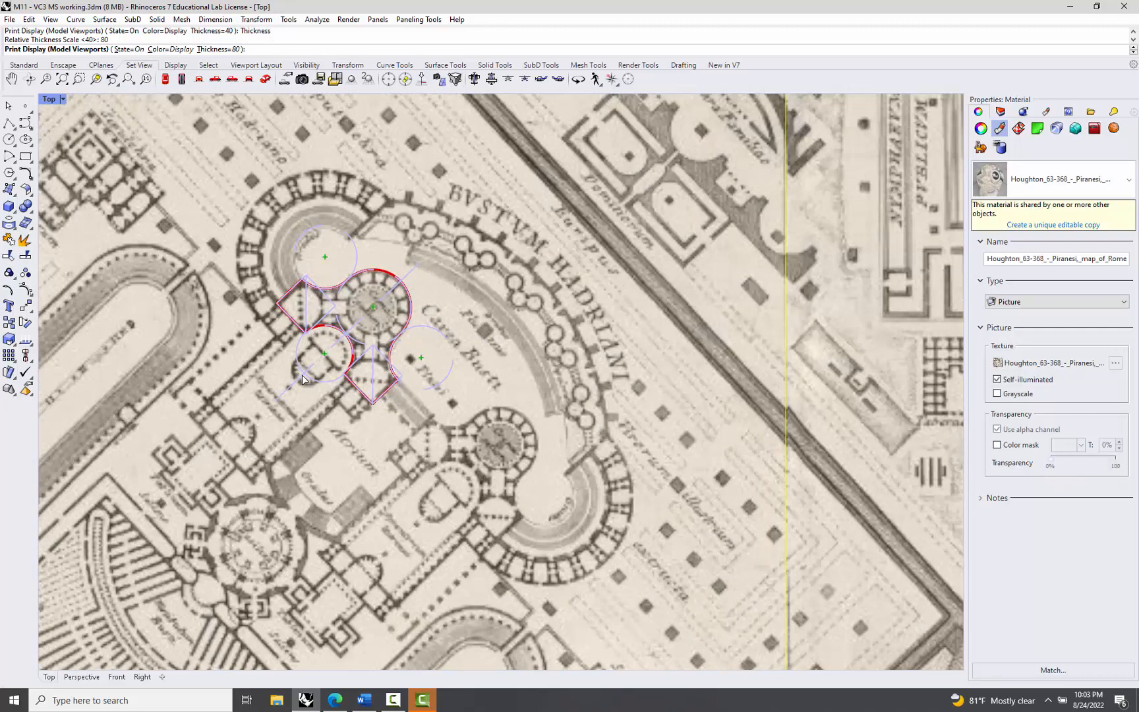
scroll(360, 334, up, 5)
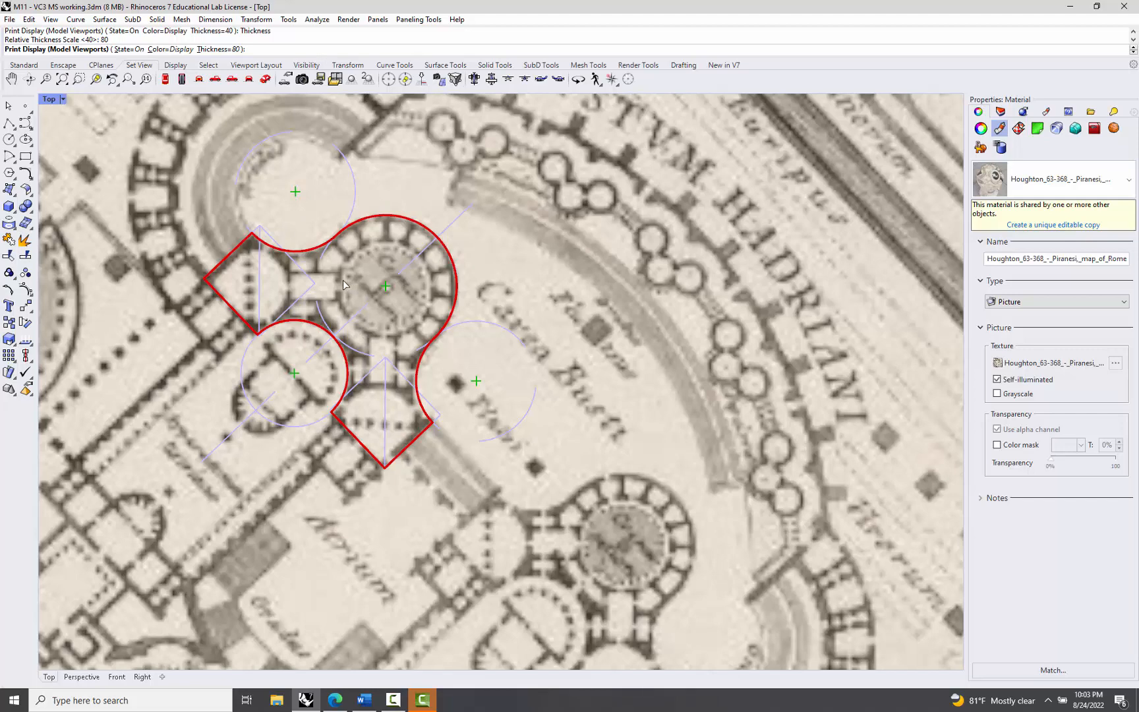
- Detach the Lines, Arc and Circle tool sets as floating palettes beside the V1 to V3 geometry variations
scroll(342, 284, down, 20)
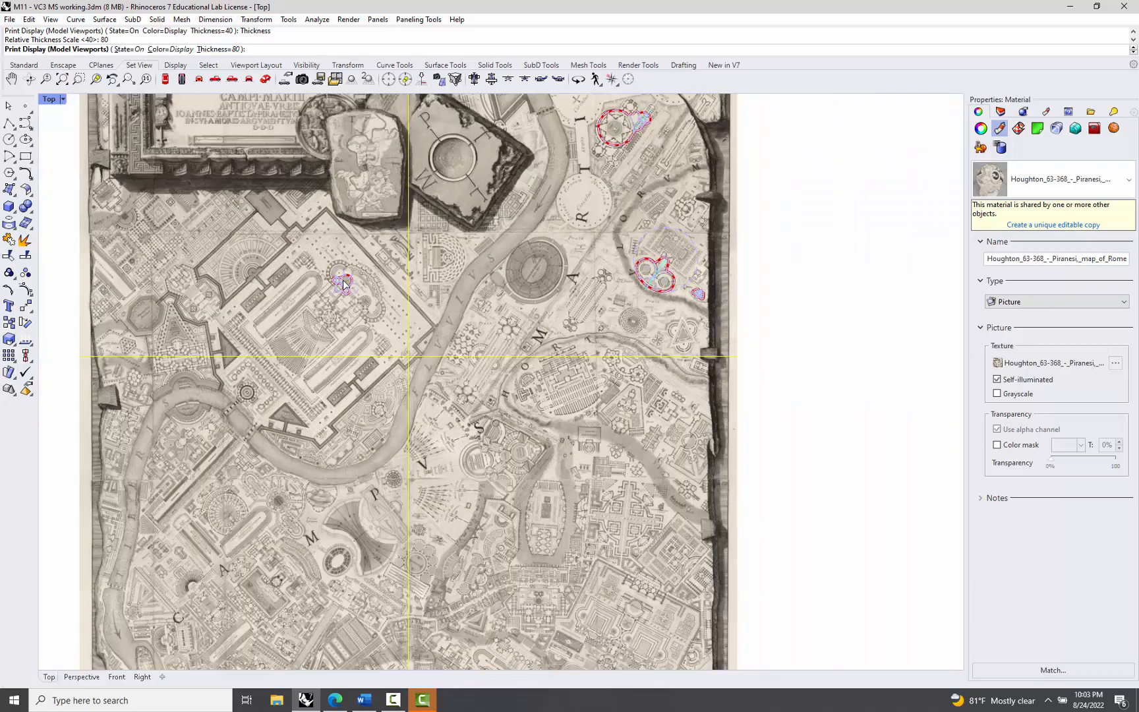
scroll(343, 284, down, 6)
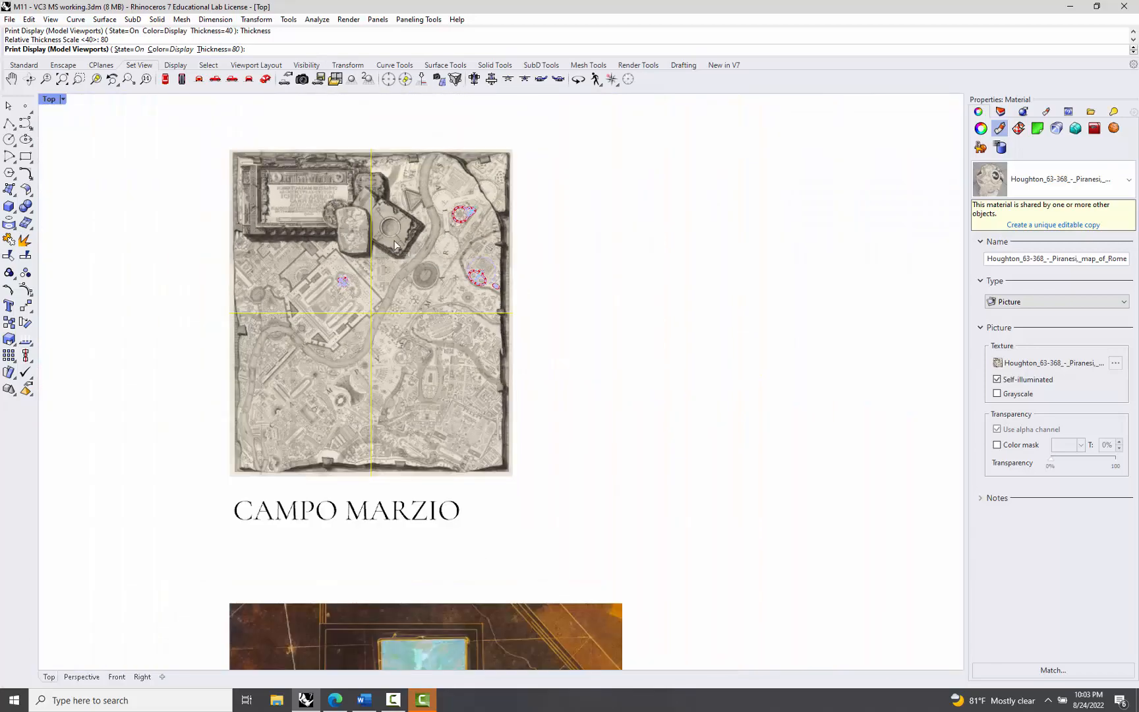
scroll(570, 244, down, 3)
scroll(321, 271, down, 5)
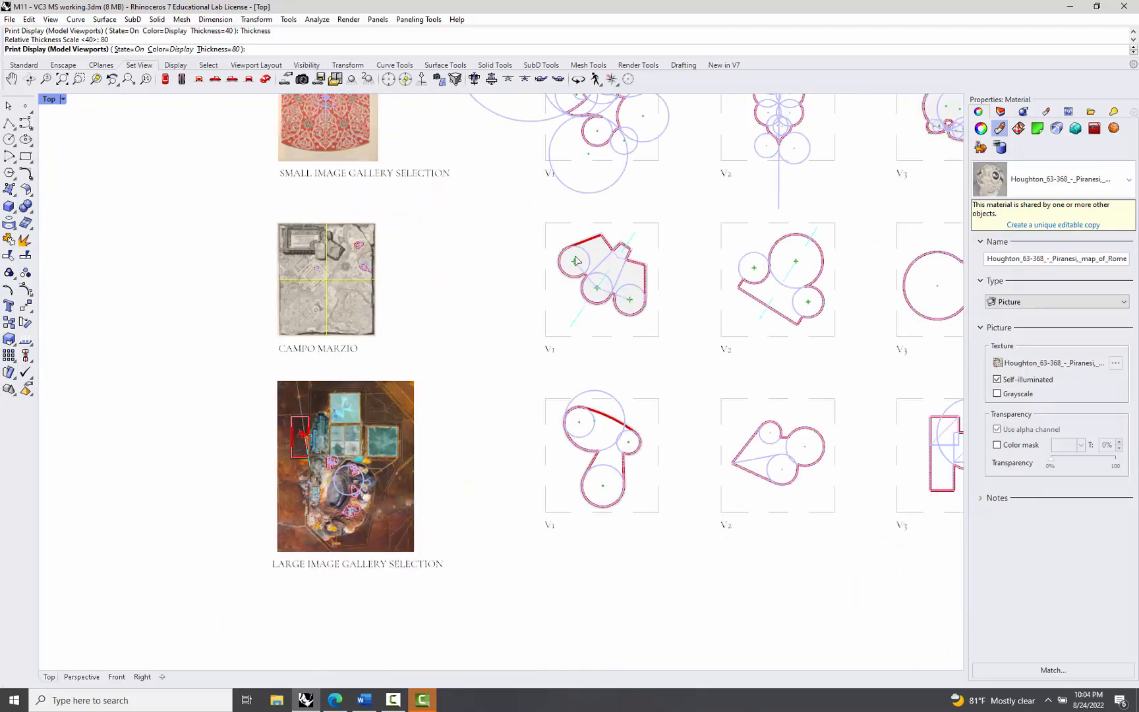
scroll(534, 319, down, 3)
scroll(704, 153, up, 6)
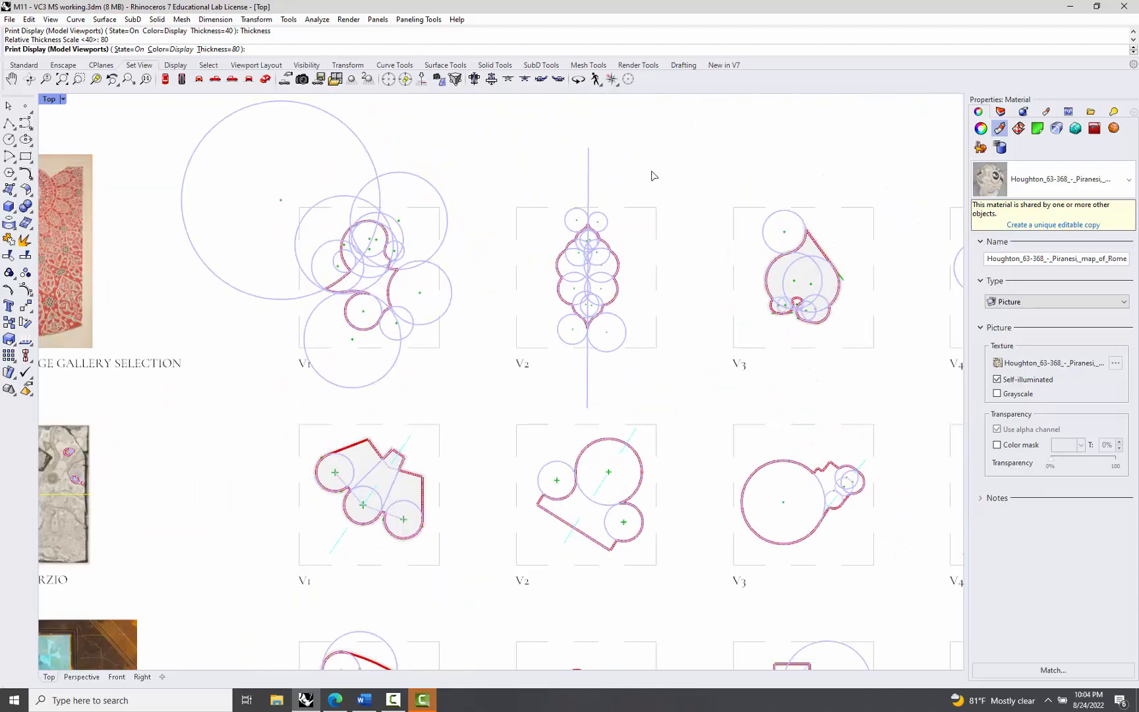
click(16, 131)
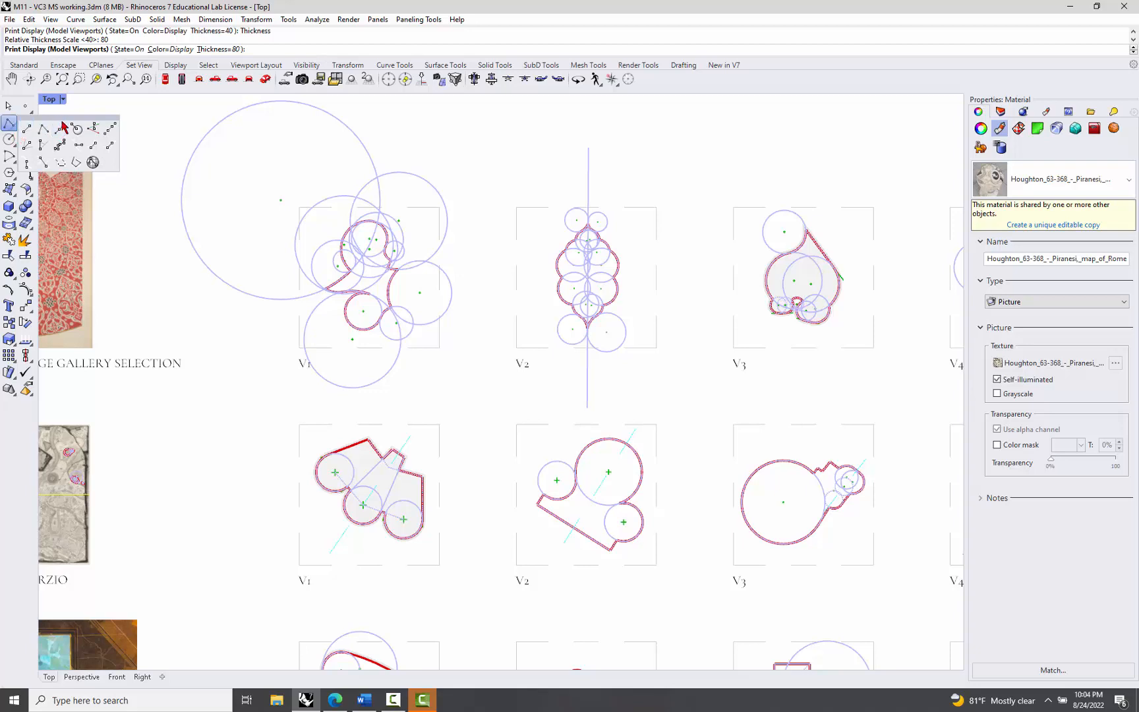
drag(62, 118, 119, 97)
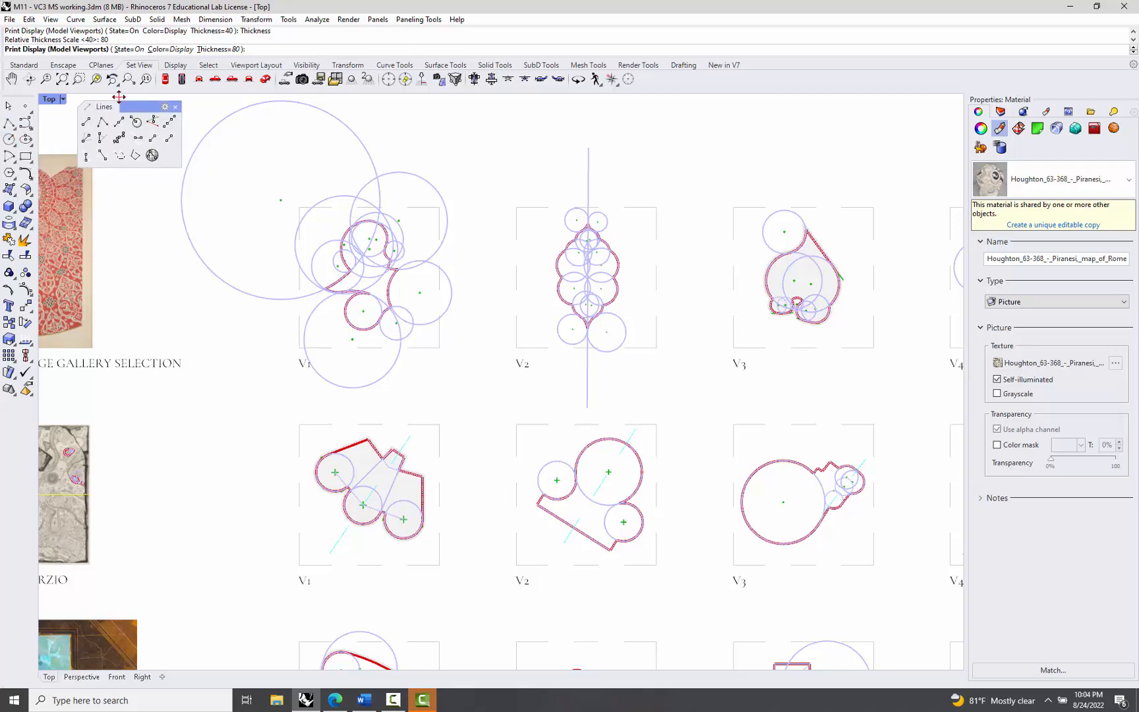
click(13, 158)
drag(41, 153, 206, 100)
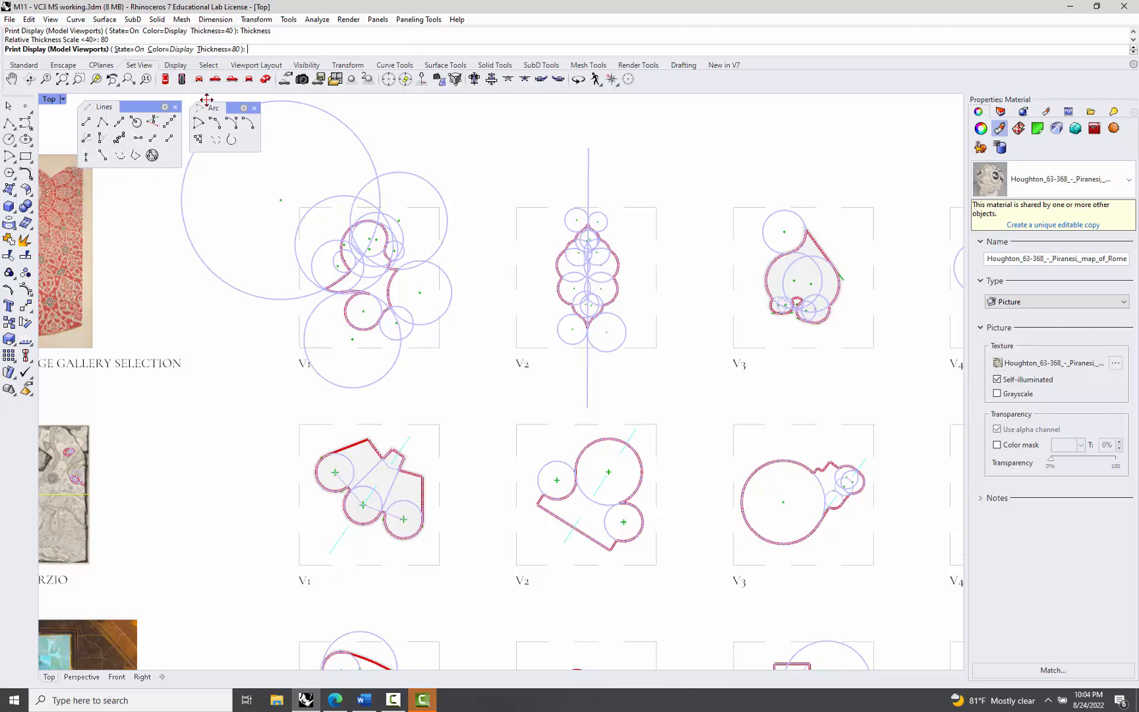
click(13, 142)
drag(63, 135, 316, 98)
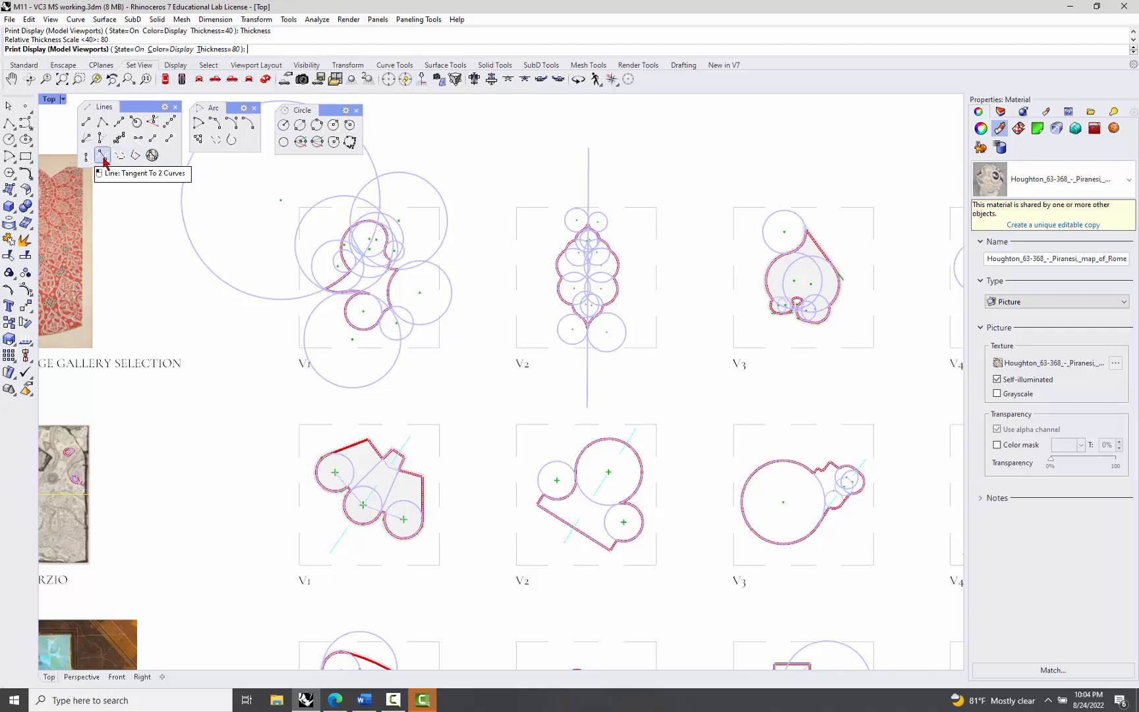
- Make 00_CUT the current layer
click(1000, 111)
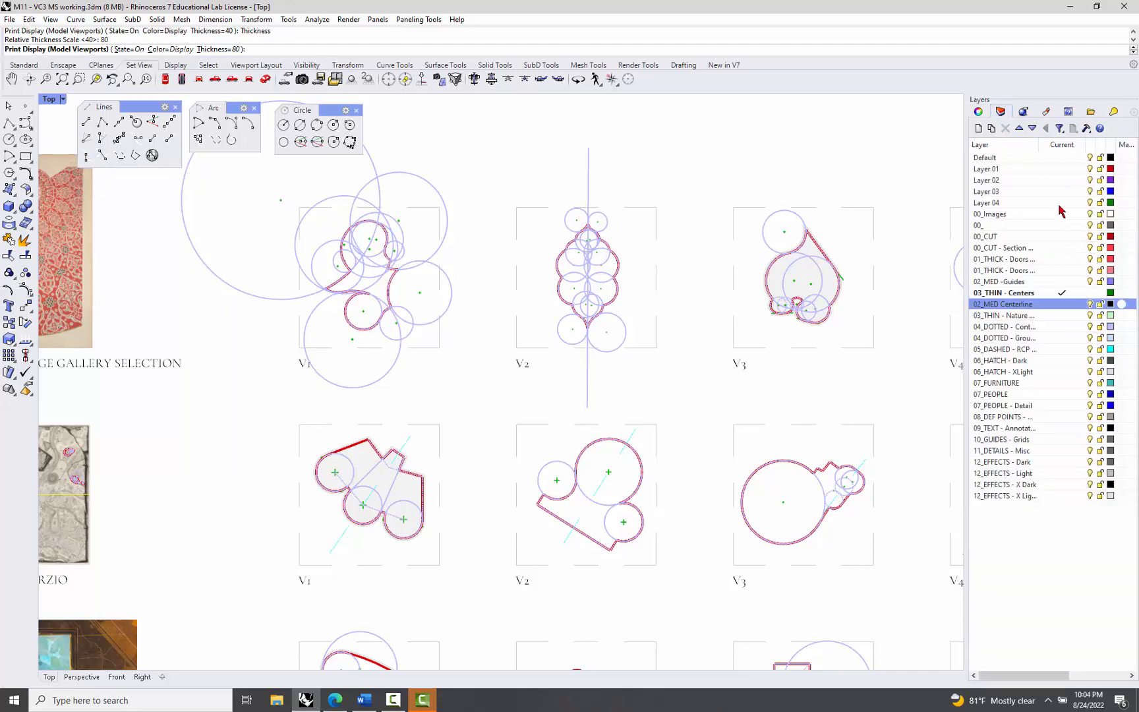
click(1061, 236)
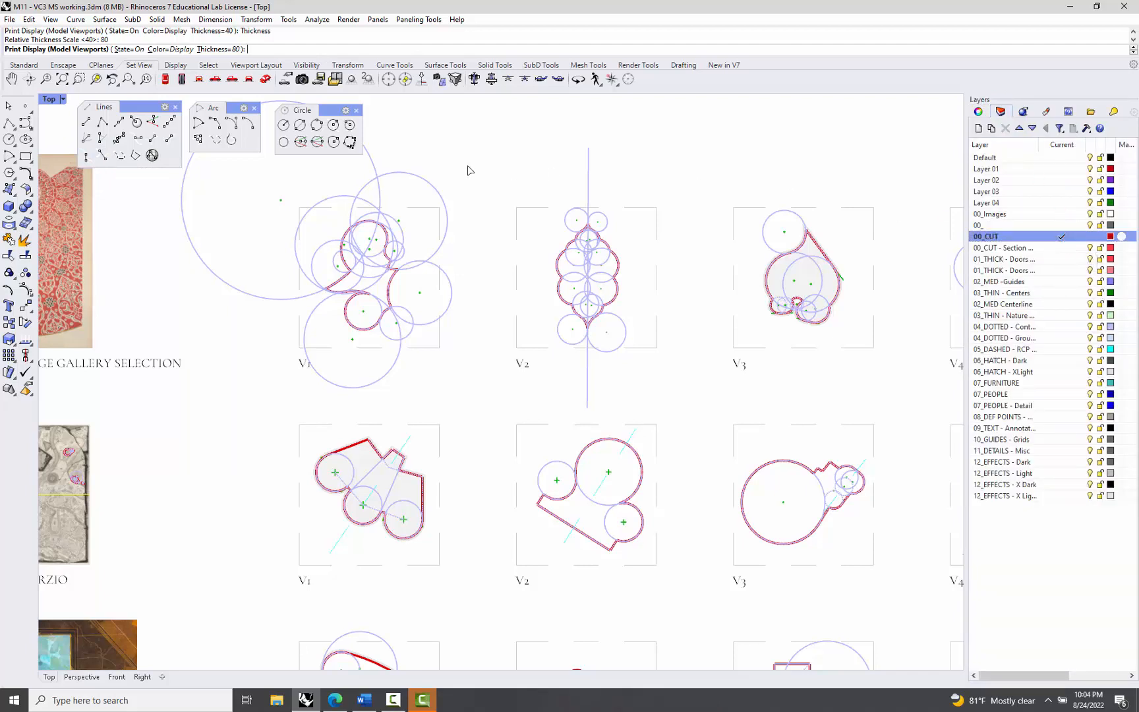
- Try a line tangent to two curves, the largest guide circle and the lower guide circle of the topmost V1 drawing, and undo it
click(103, 156)
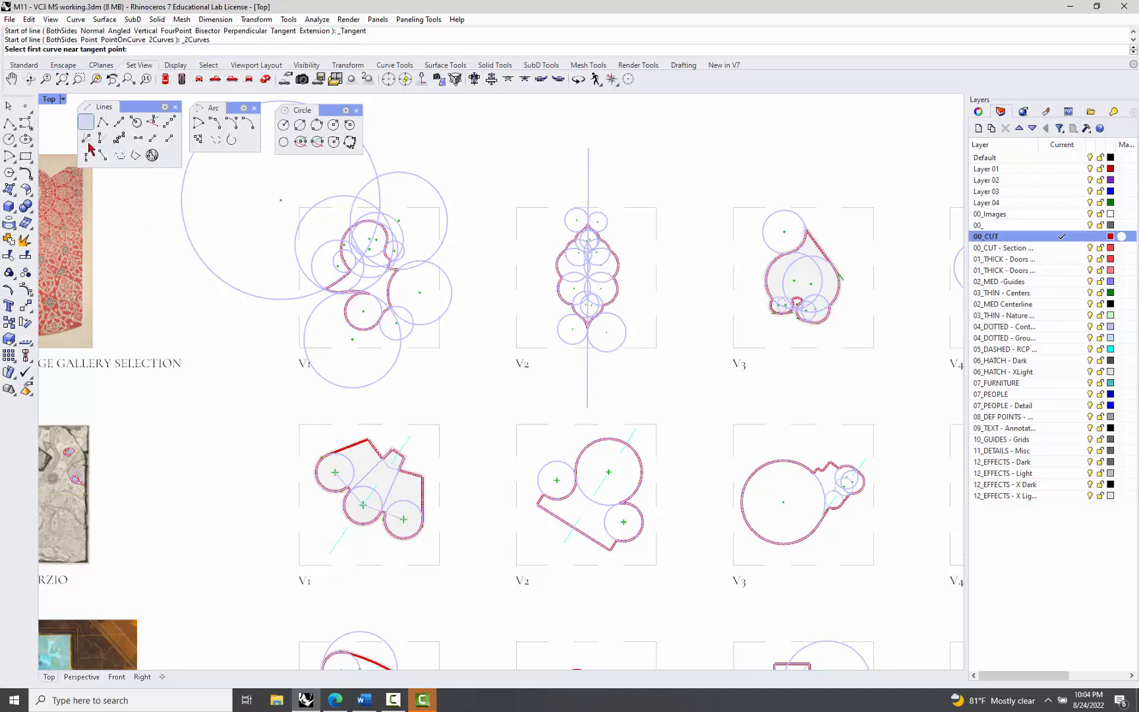
click(188, 239)
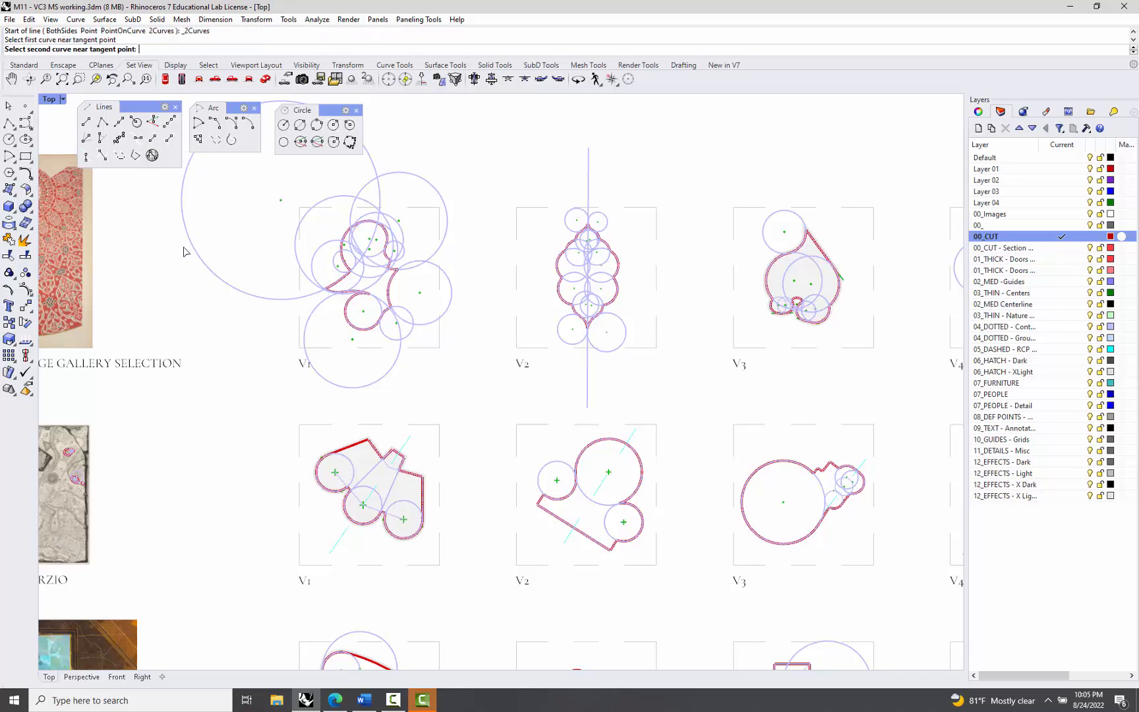
click(306, 355)
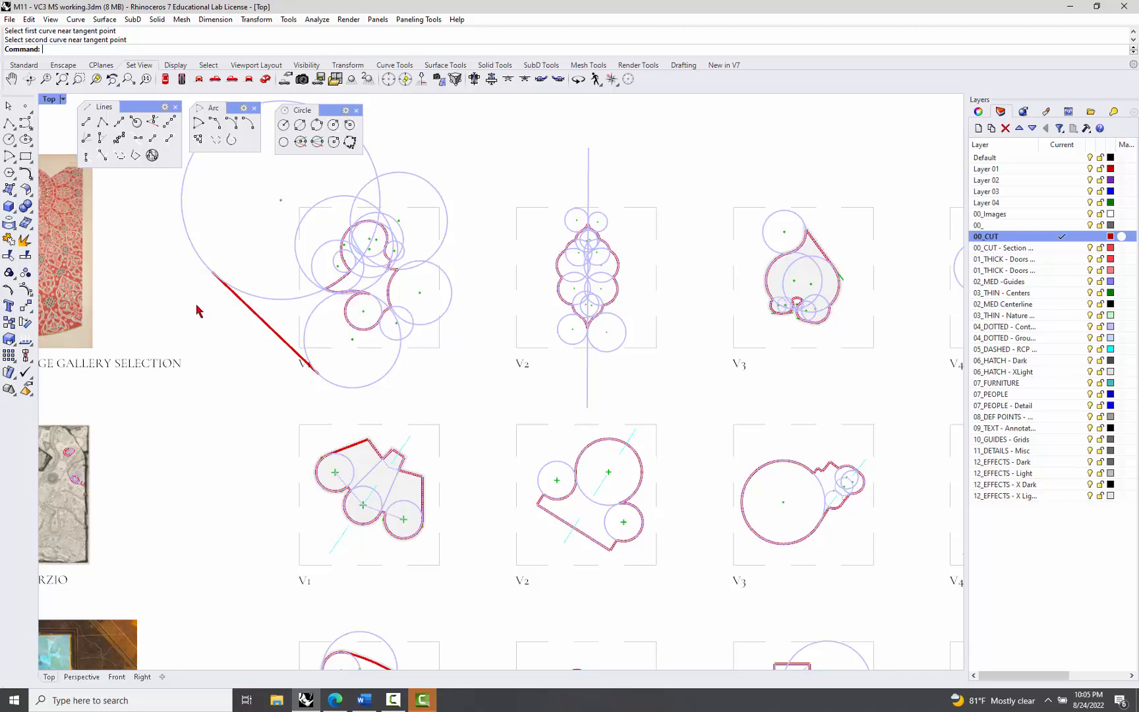
key(ctrl+z)
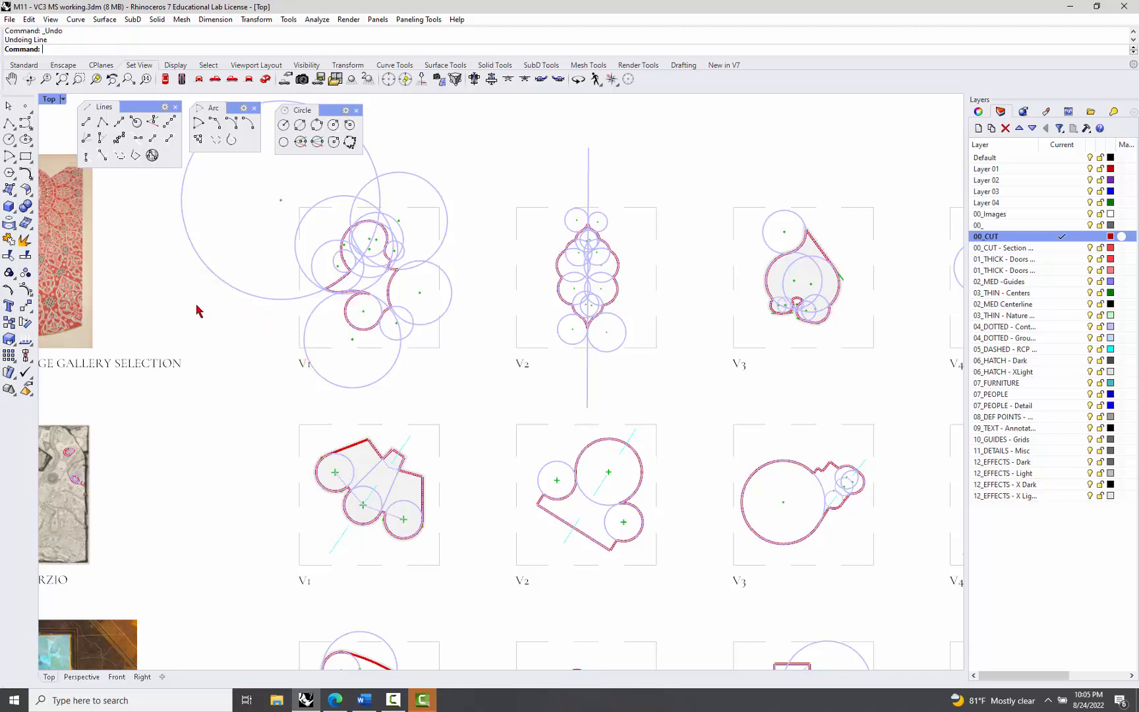